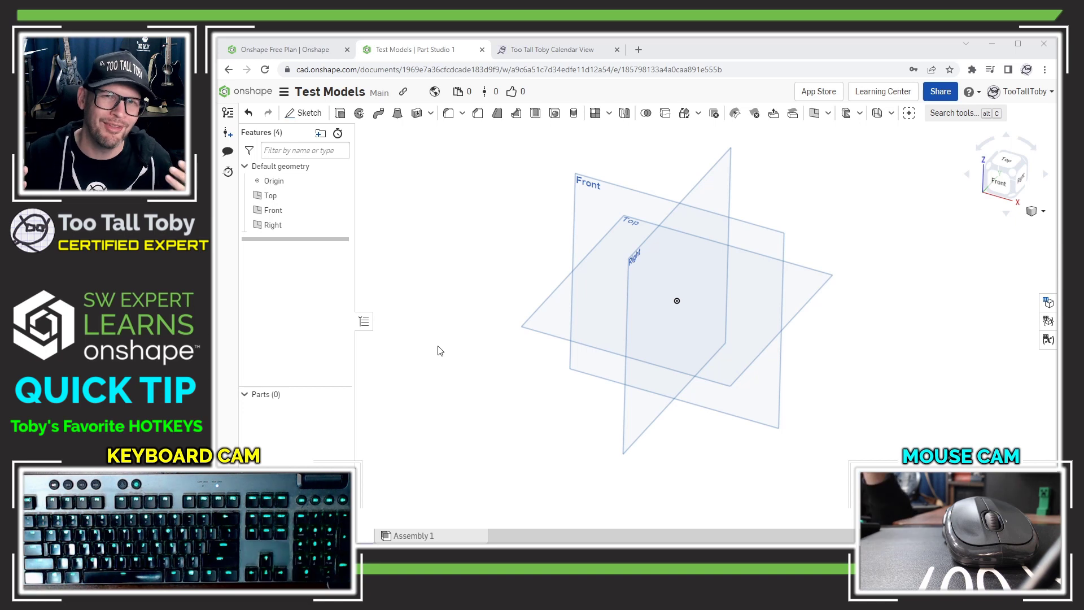
# Step: Start a new sketch on the Top plane and view it normal to the plane
pyautogui.click(549, 304)
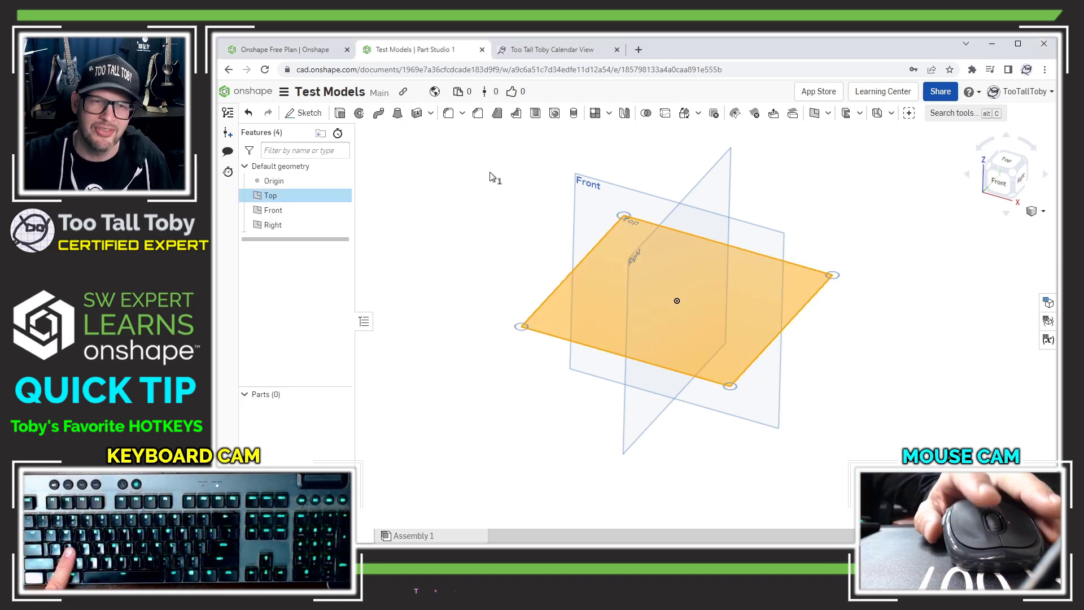
pyautogui.press('s')
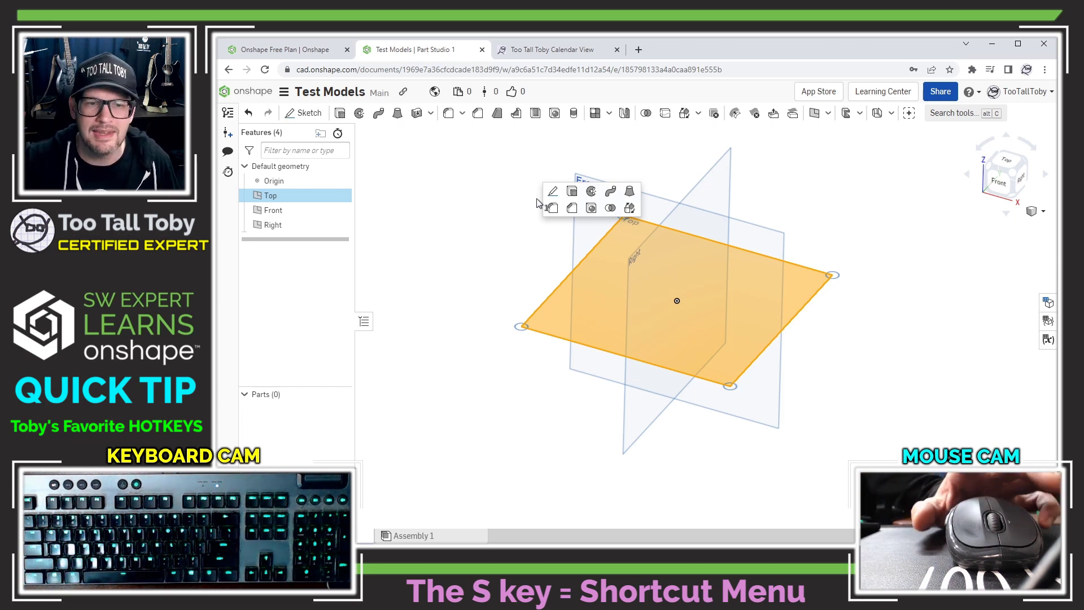
pyautogui.click(553, 191)
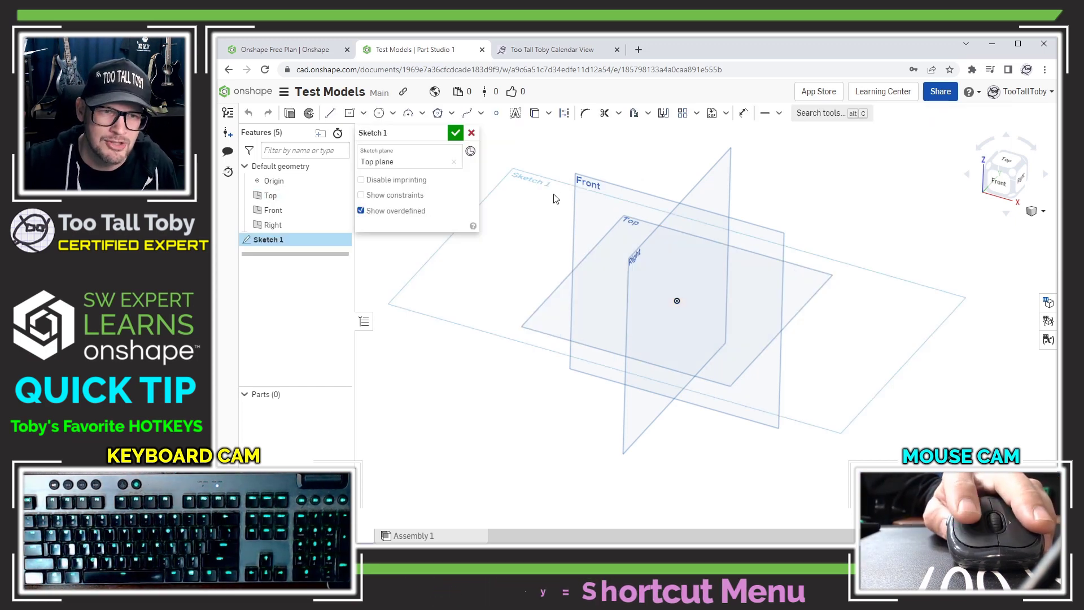
pyautogui.press('n')
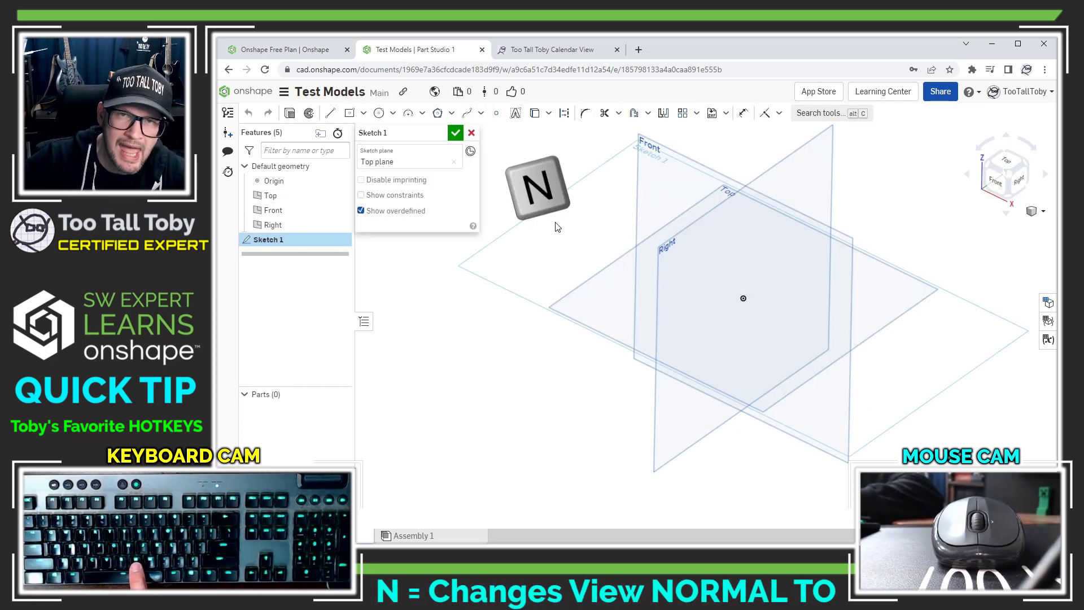
pyautogui.press('n')
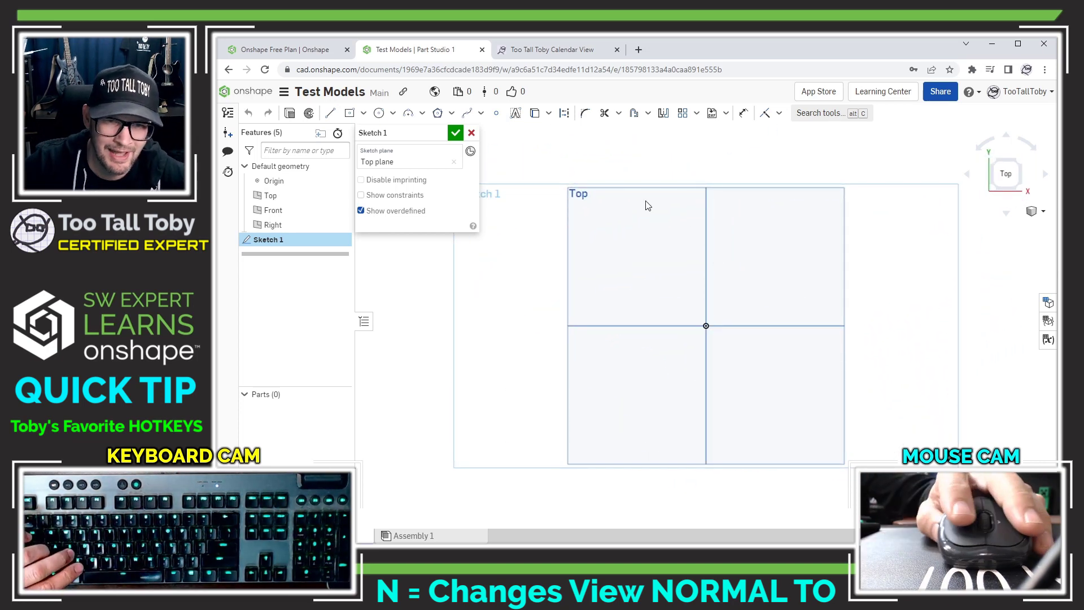
# Step: Draw a center point rectangle on the Top plane, 80 wide and 120 high
pyautogui.press('s')
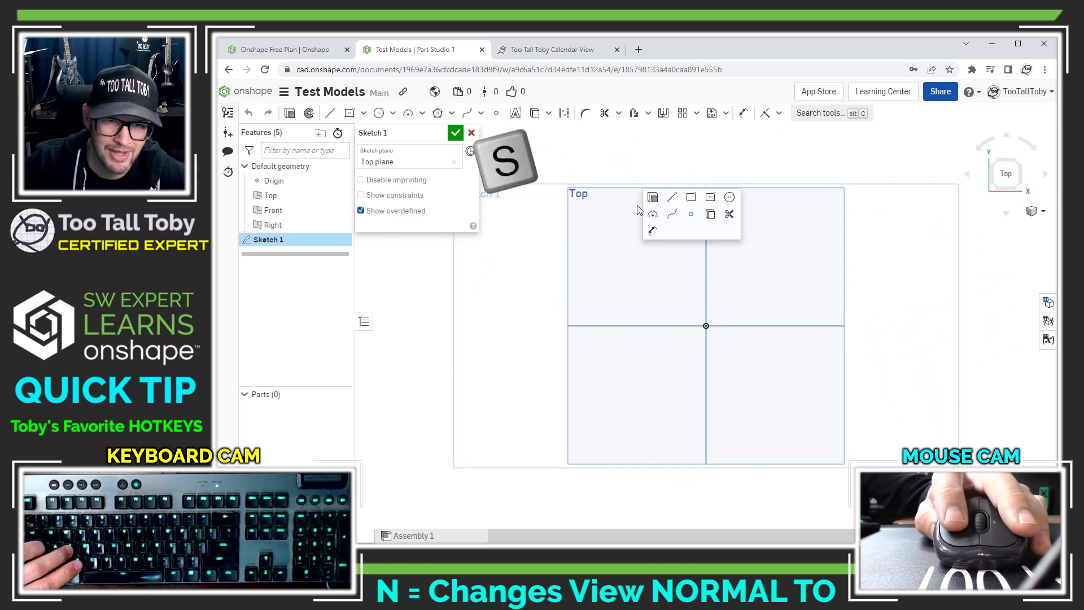
pyautogui.click(710, 197)
pyautogui.click(682, 264)
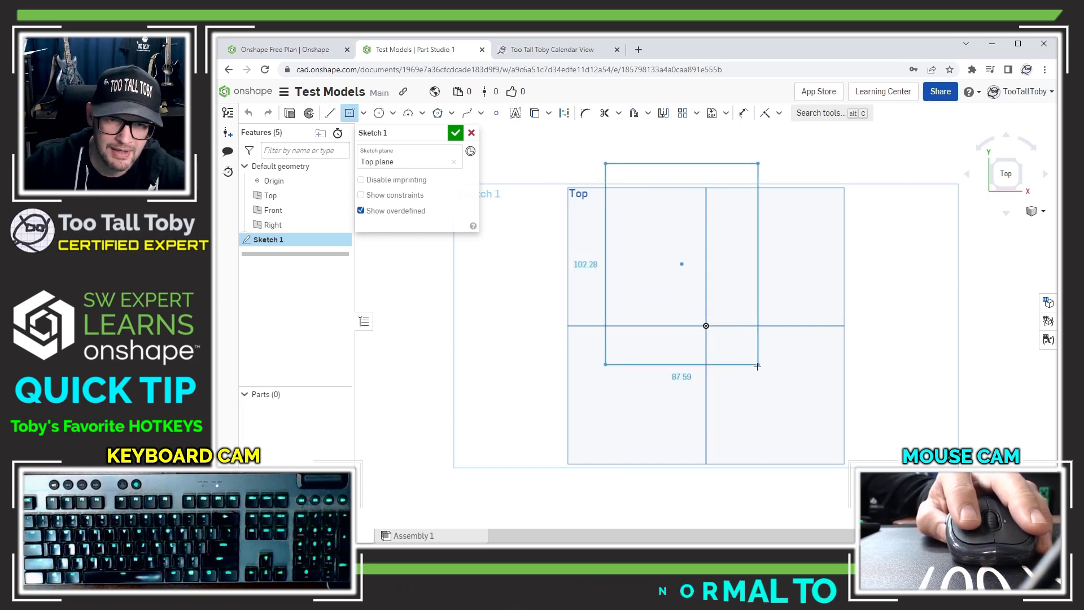
pyautogui.click(777, 475)
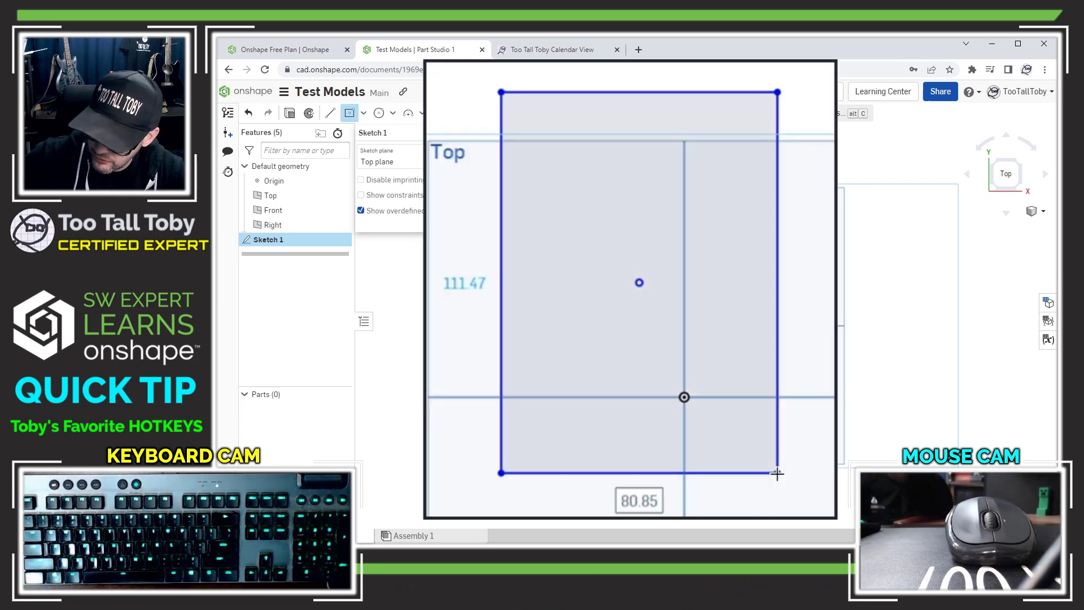
pyautogui.write('80')
pyautogui.press('Tab')
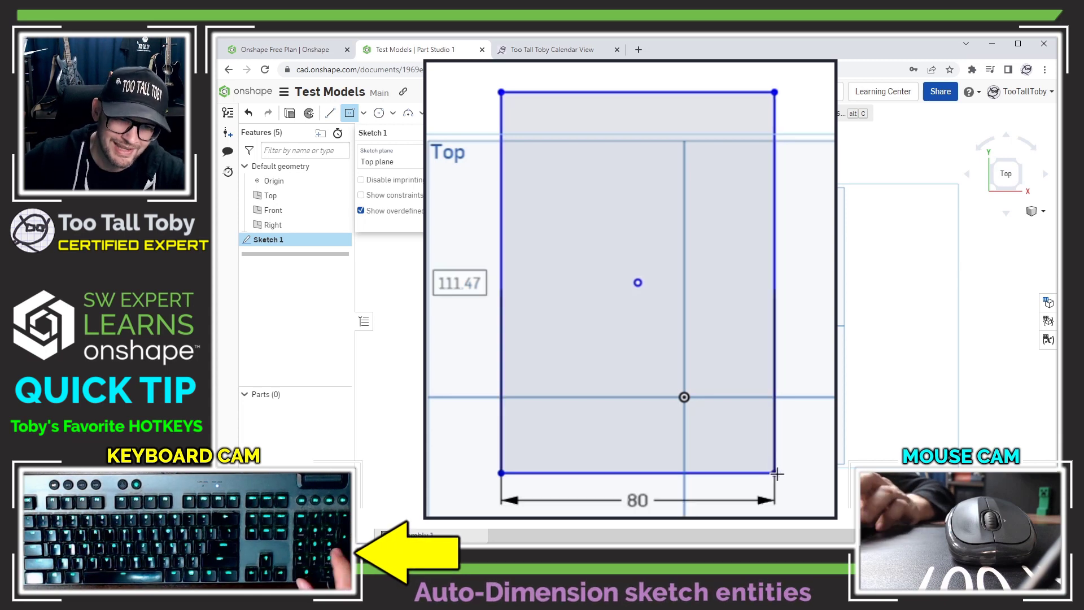
pyautogui.write('120')
pyautogui.press('Return')
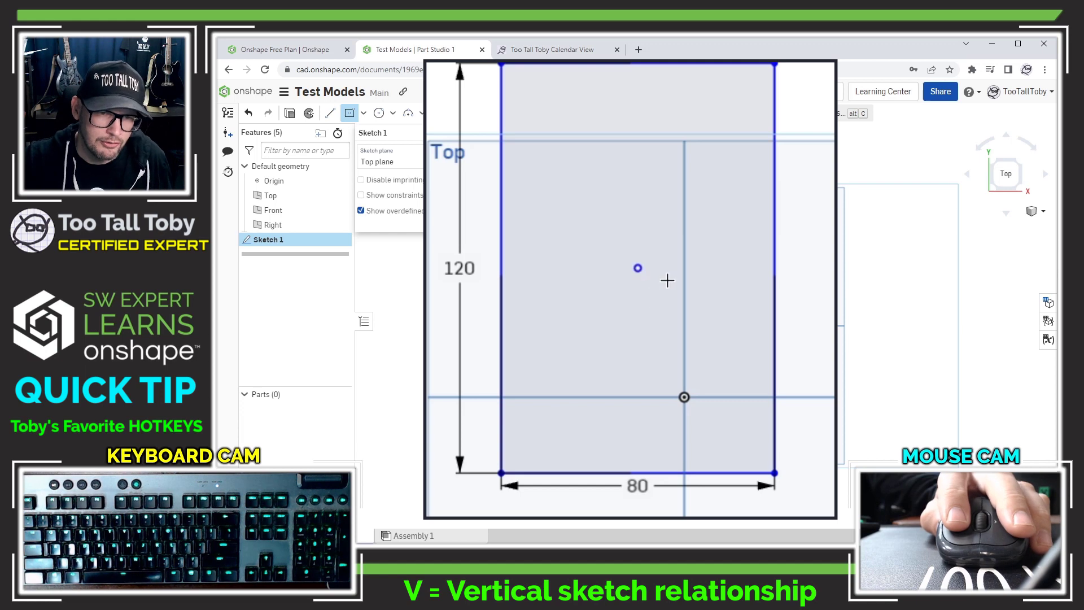
# Step: Add a vertical constraint between the rectangle's center point and the origin
pyautogui.click(639, 269)
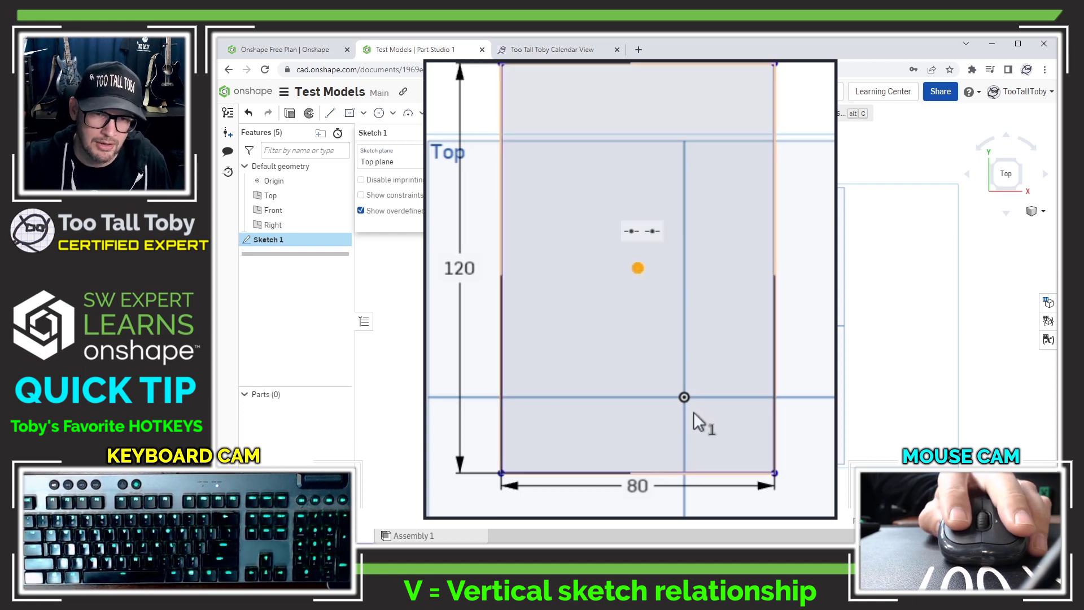
pyautogui.click(684, 398)
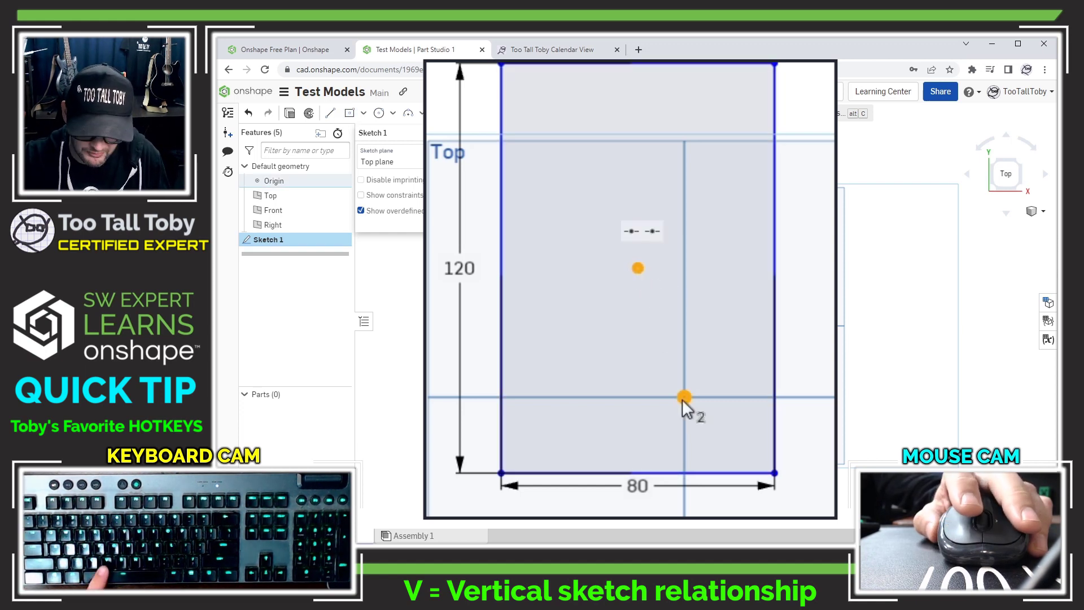
pyautogui.press('v')
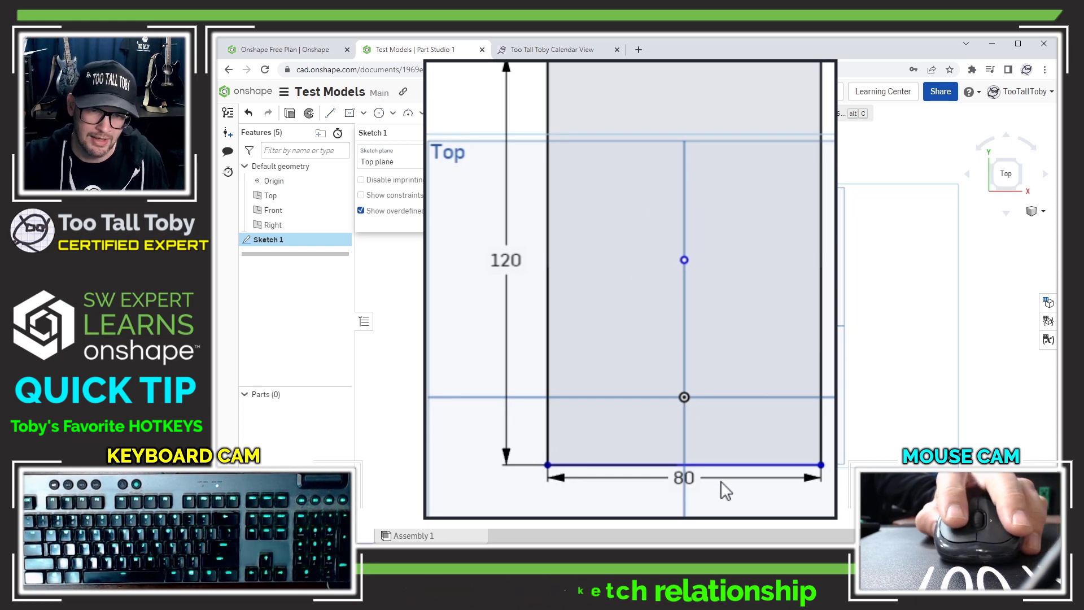
# Step: Make the rectangle's bottom edge coincident with the origin
pyautogui.click(760, 466)
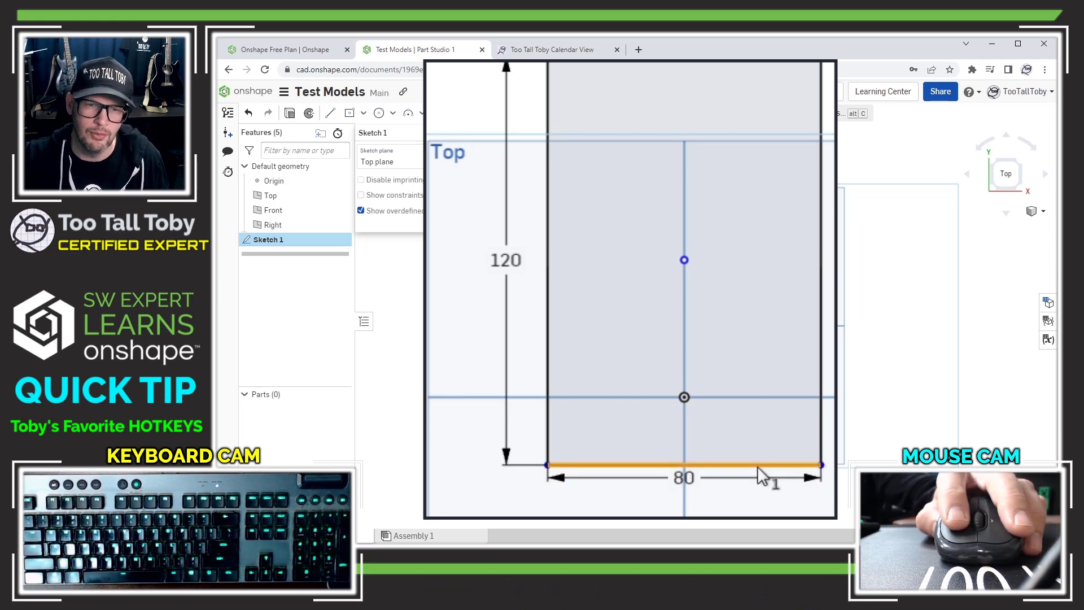
pyautogui.press('i')
pyautogui.click(683, 394)
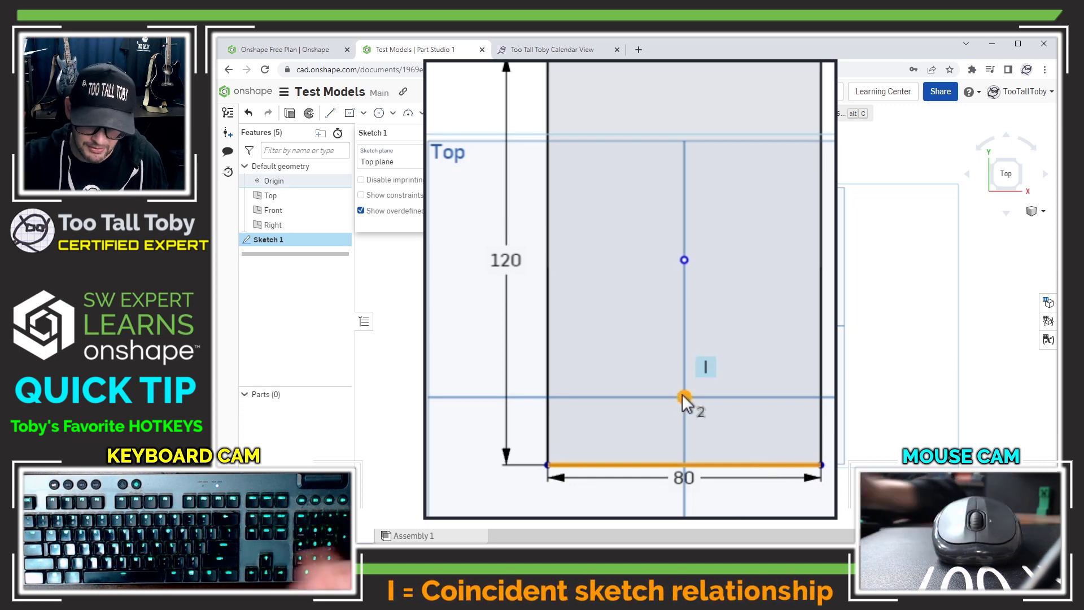
pyautogui.press('i')
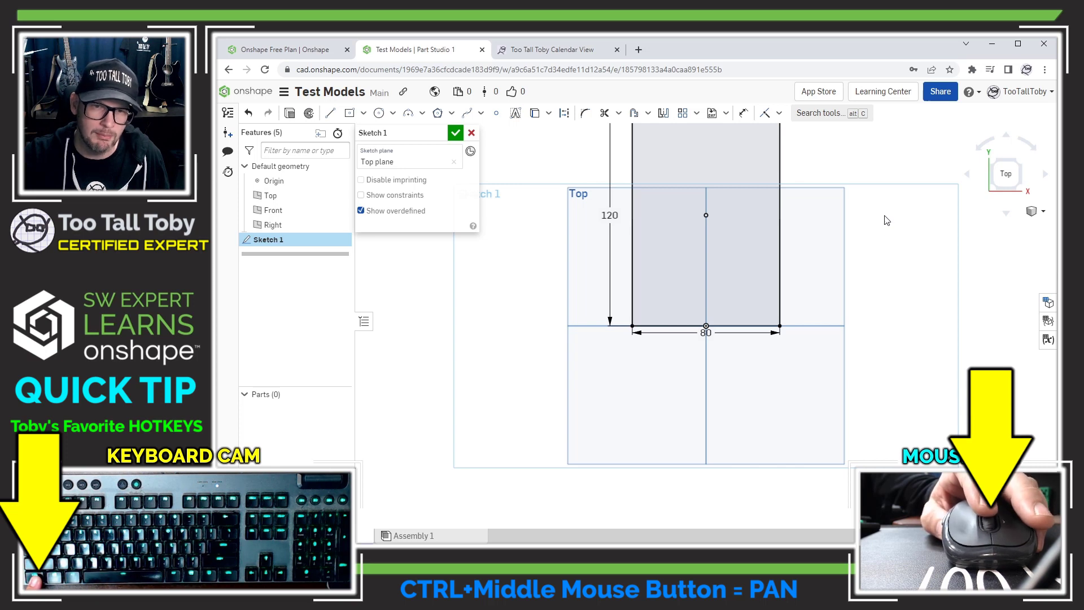
# Step: Draw a circle of diameter 40 centered on the rectangle's top edge, a little left of its midpoint
pyautogui.keyDown('ctrl'); pyautogui.moveTo(888, 220); pyautogui.dragTo(877, 306, button='middle'); pyautogui.keyUp('ctrl')
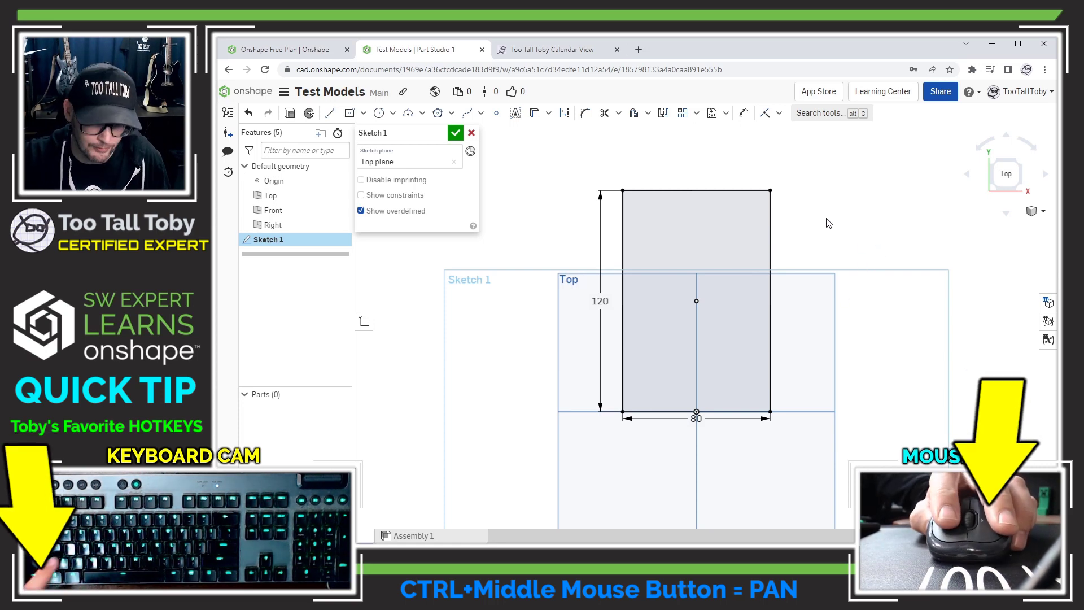
pyautogui.press('s')
pyautogui.click(916, 187)
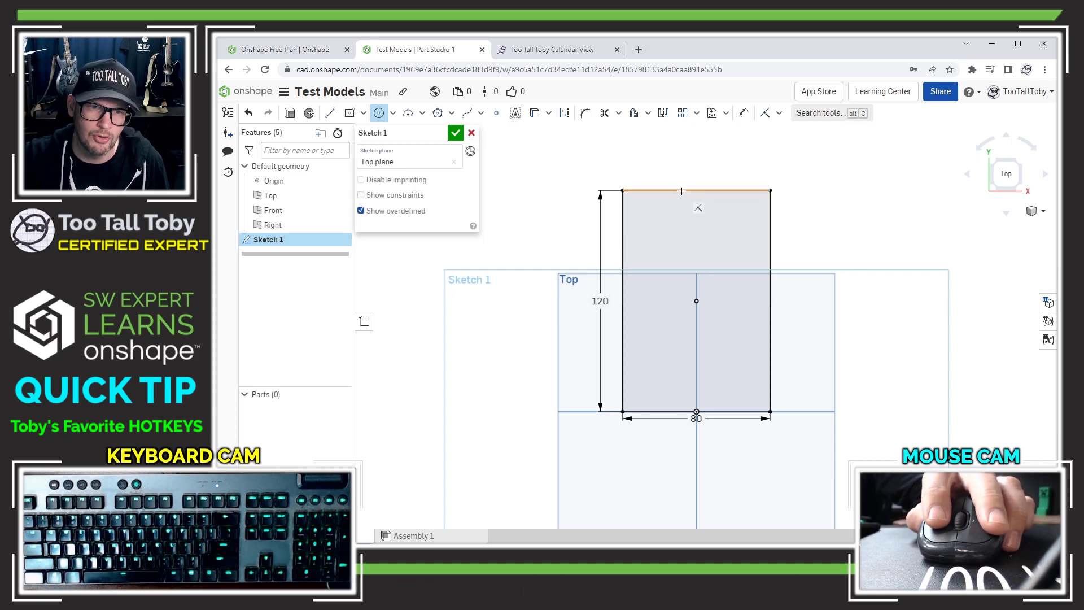
pyautogui.click(675, 231)
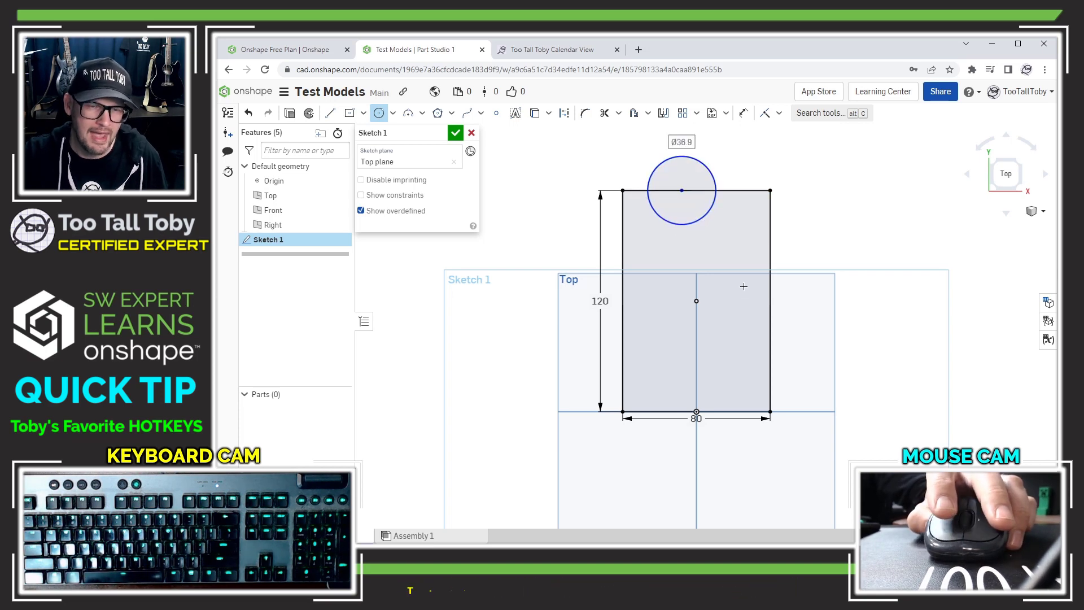
pyautogui.write('40')
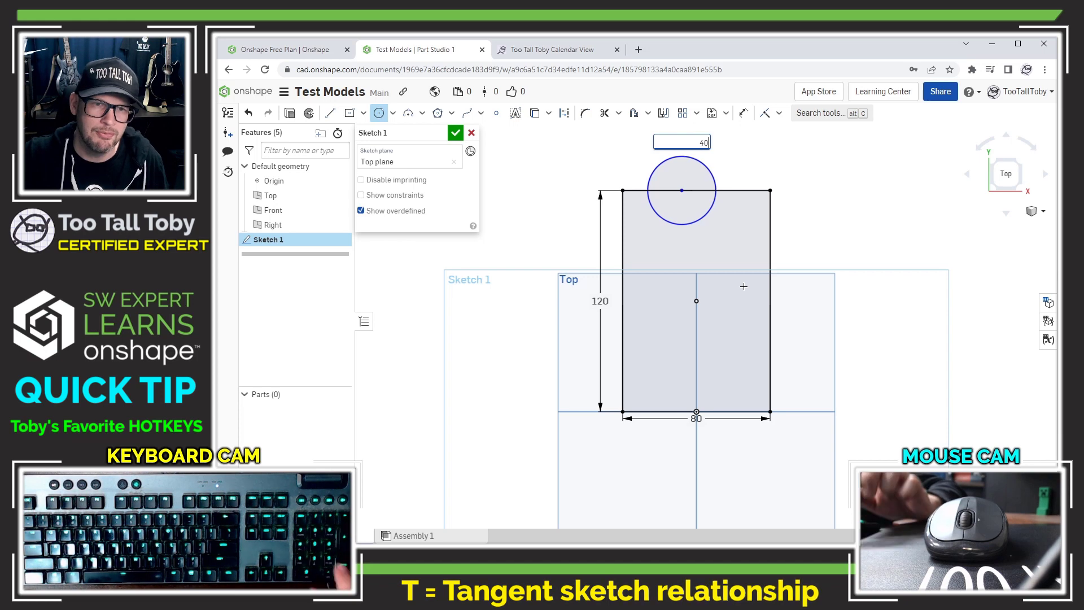
pyautogui.press('Return')
pyautogui.press('Escape')
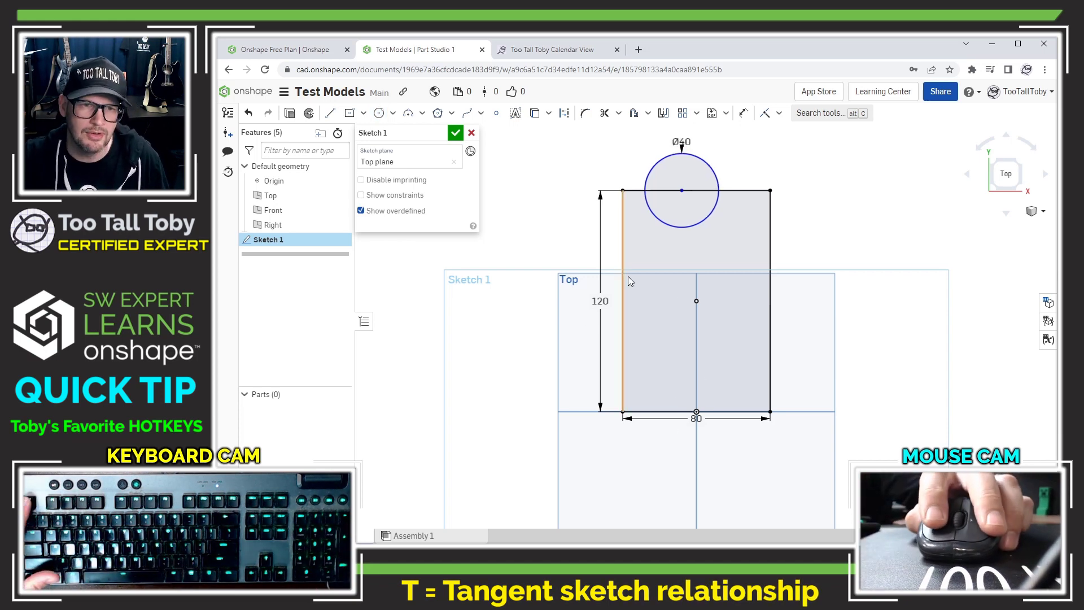
# Step: Make the 40-diameter circle tangent to the rectangle's left edge
pyautogui.click(649, 206)
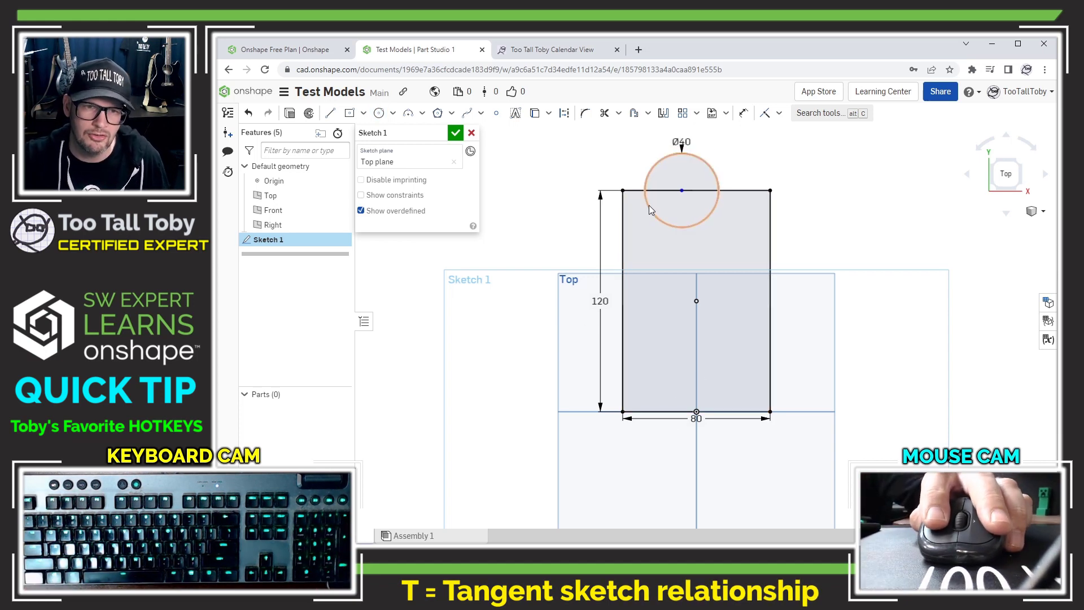
pyautogui.click(622, 227)
pyautogui.press('t')
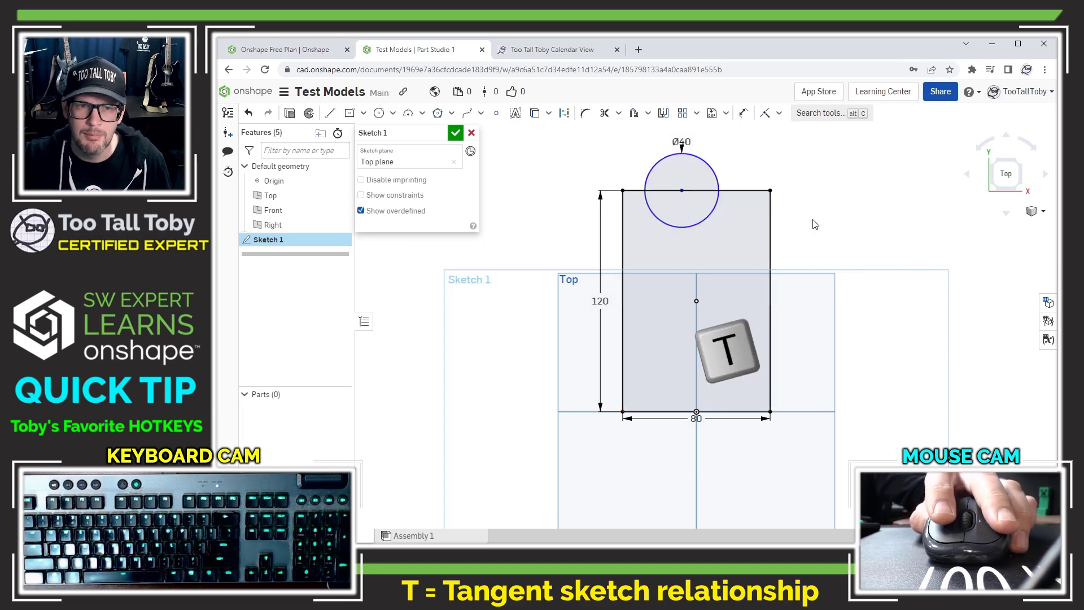
pyautogui.click(636, 213)
pyautogui.click(617, 225)
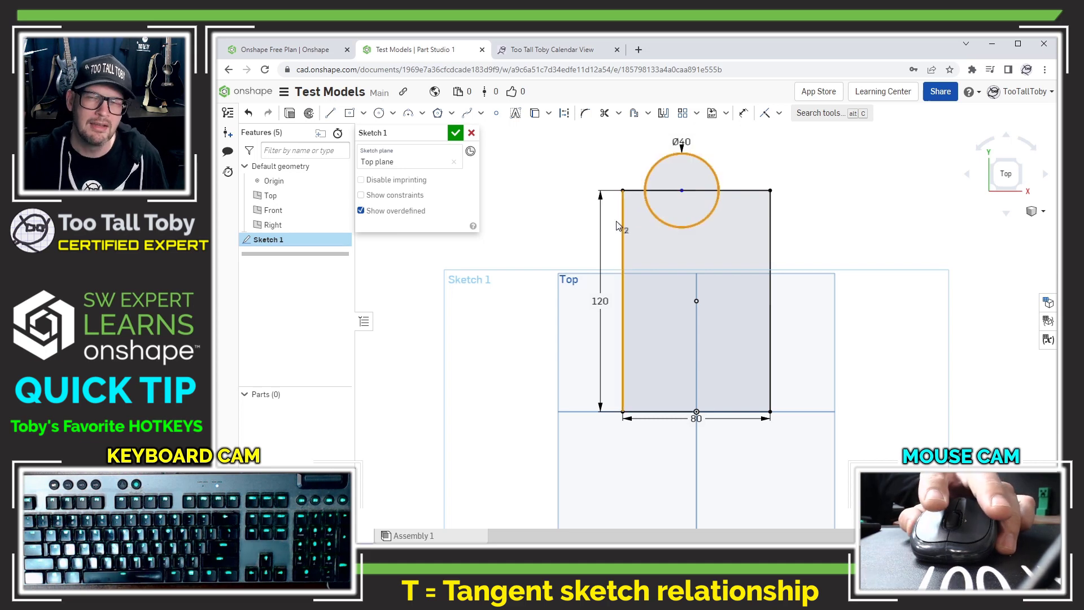
pyautogui.press('t')
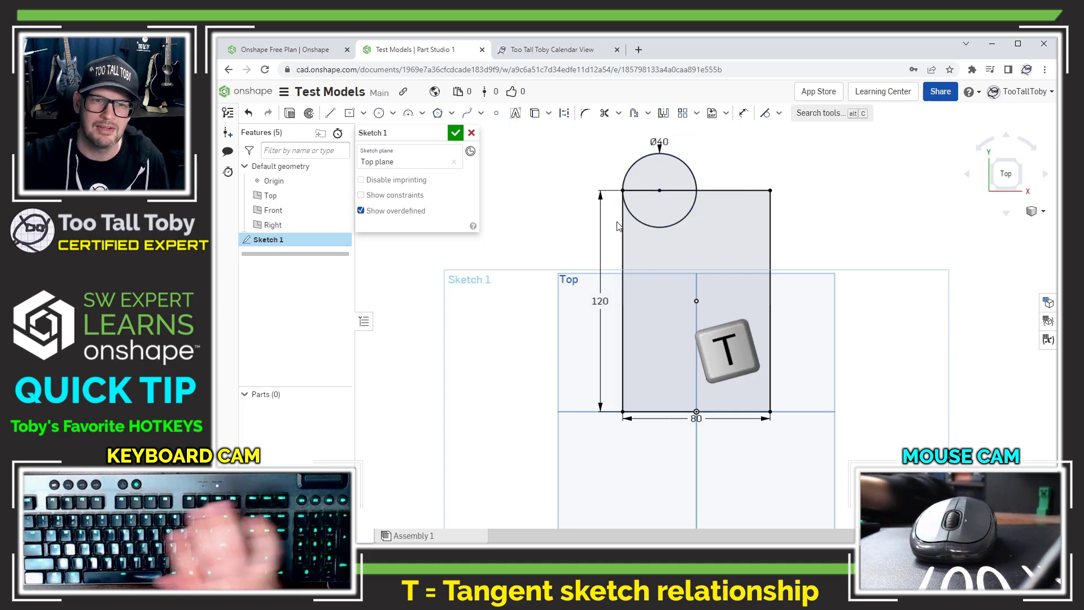
# Step: Sketch a diagonal line about 46.6 long in empty space and an arc of radius about 33.3 starting at its upper end
pyautogui.click(331, 116)
pyautogui.click(747, 247)
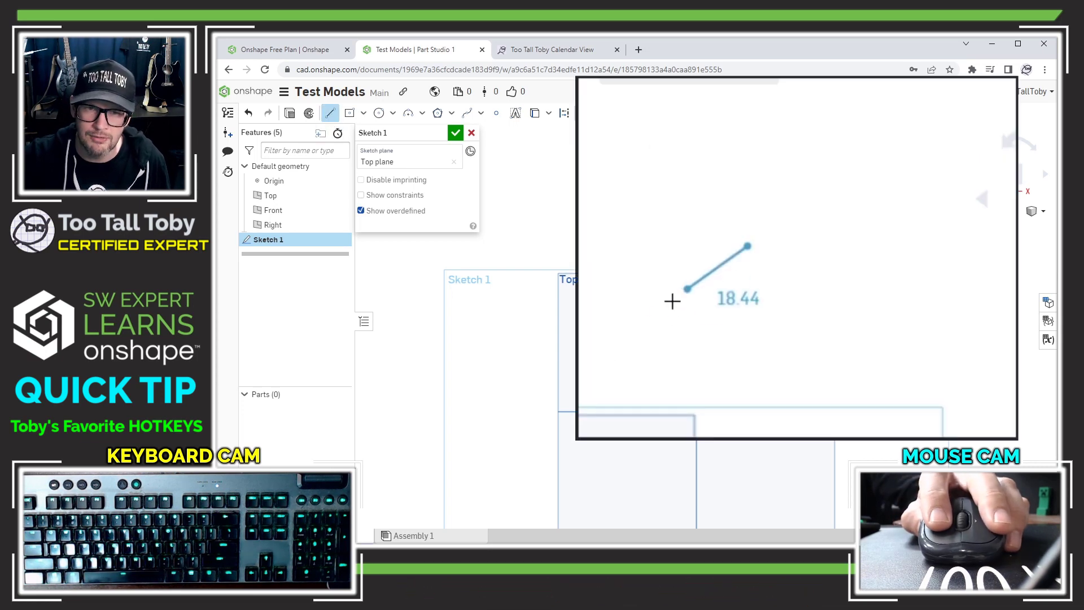
pyautogui.click(616, 378)
pyautogui.press('s')
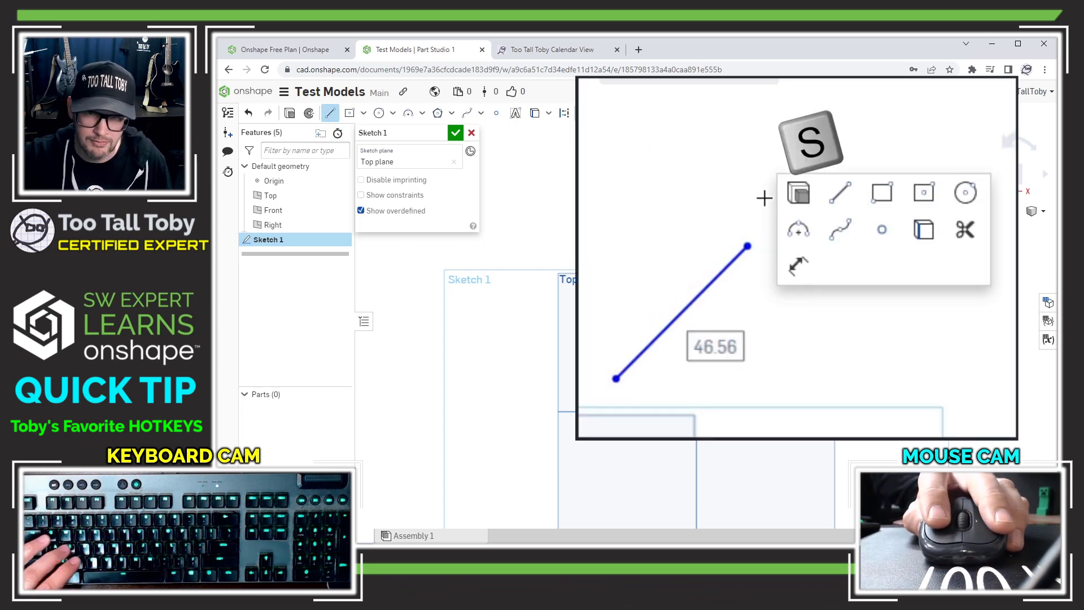
pyautogui.click(799, 229)
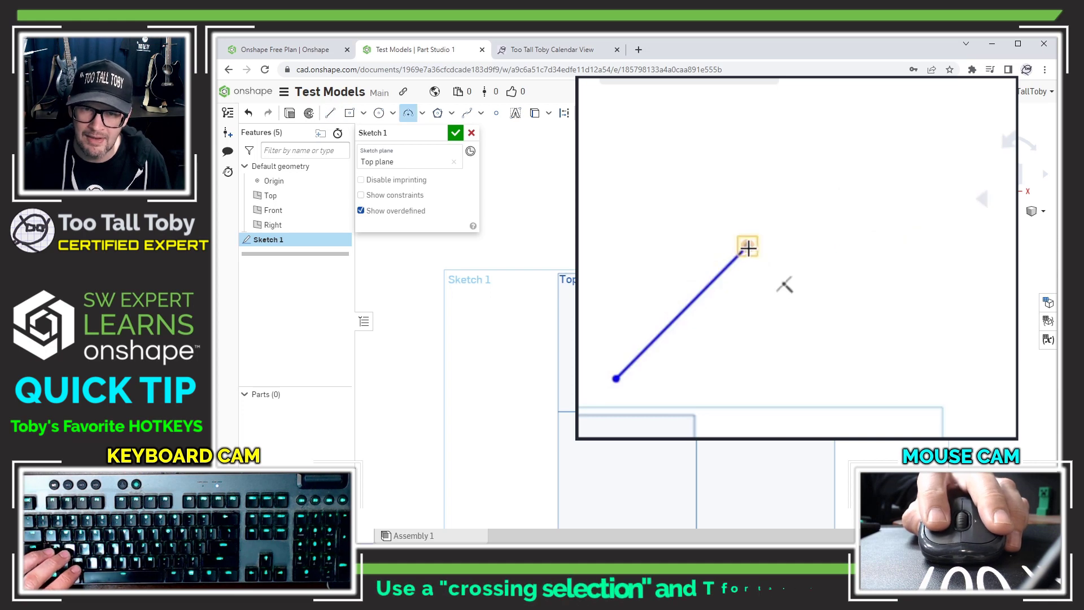
pyautogui.click(748, 247)
pyautogui.click(923, 270)
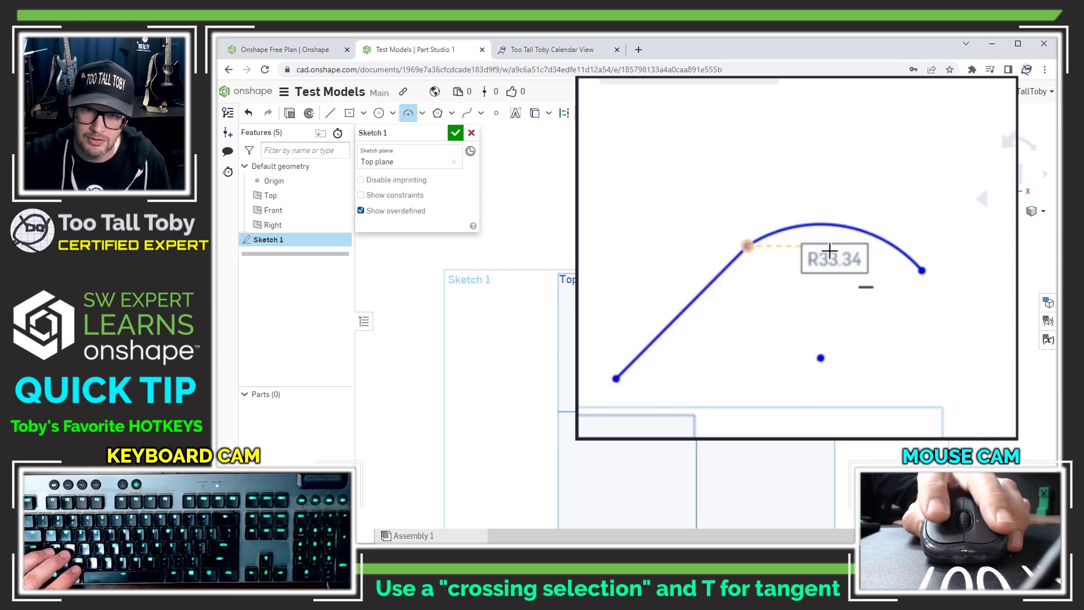
pyautogui.press('Escape')
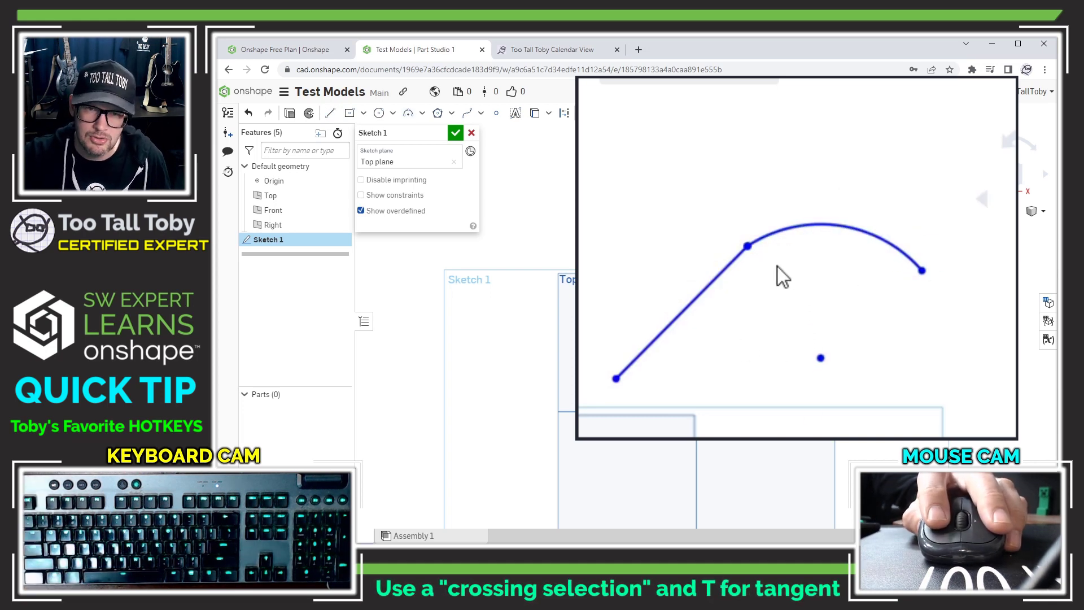
# Step: Make the free-standing line and arc tangent by selecting both together, and delete the pair
pyautogui.moveTo(717, 215); pyautogui.dragTo(713, 218)
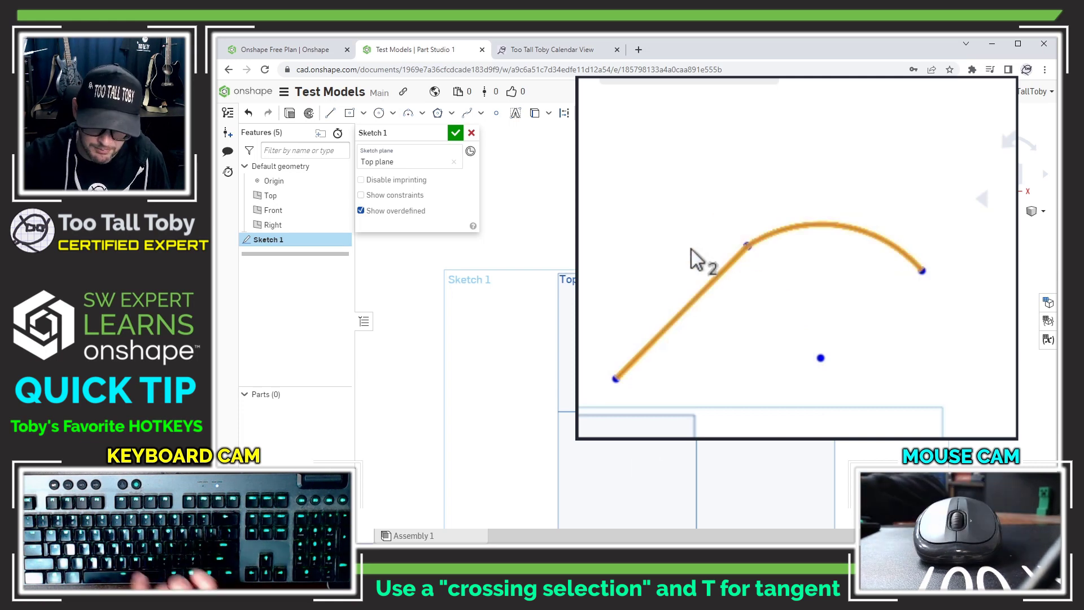
pyautogui.press('t')
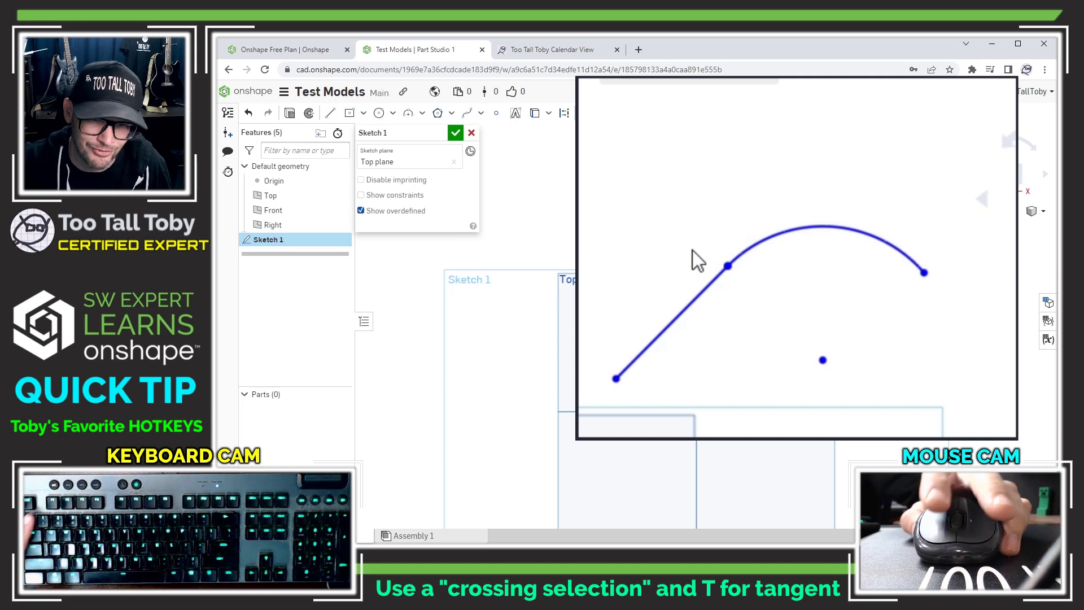
pyautogui.moveTo(787, 198); pyautogui.dragTo(672, 300)
pyautogui.press('Delete')
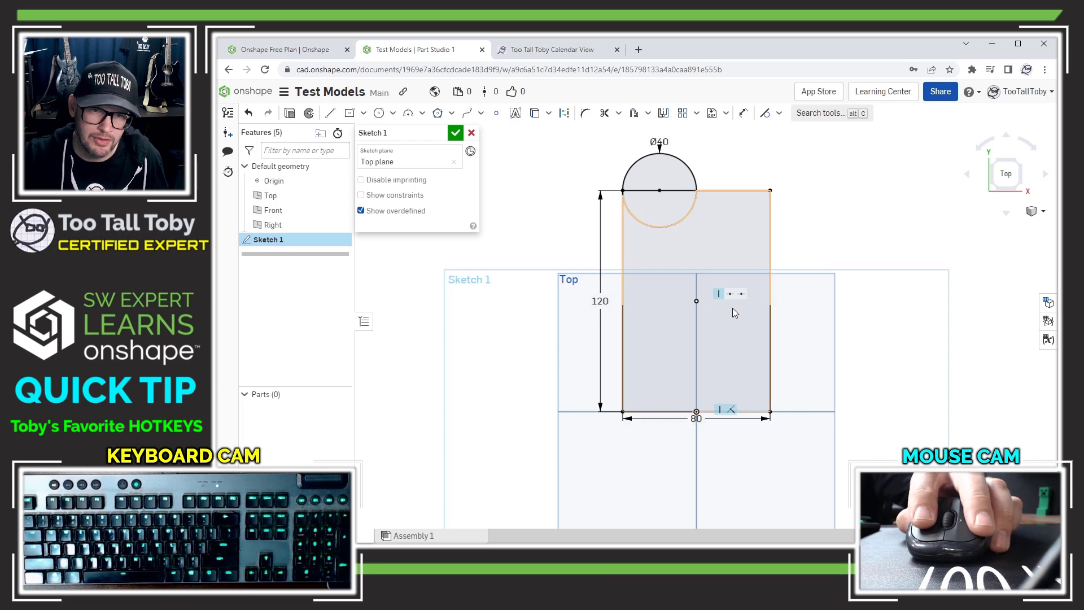
# Step: Draw a circle of diameter 40 centered on the rectangle's right edge, a little above the edge's midpoint
pyautogui.press('s')
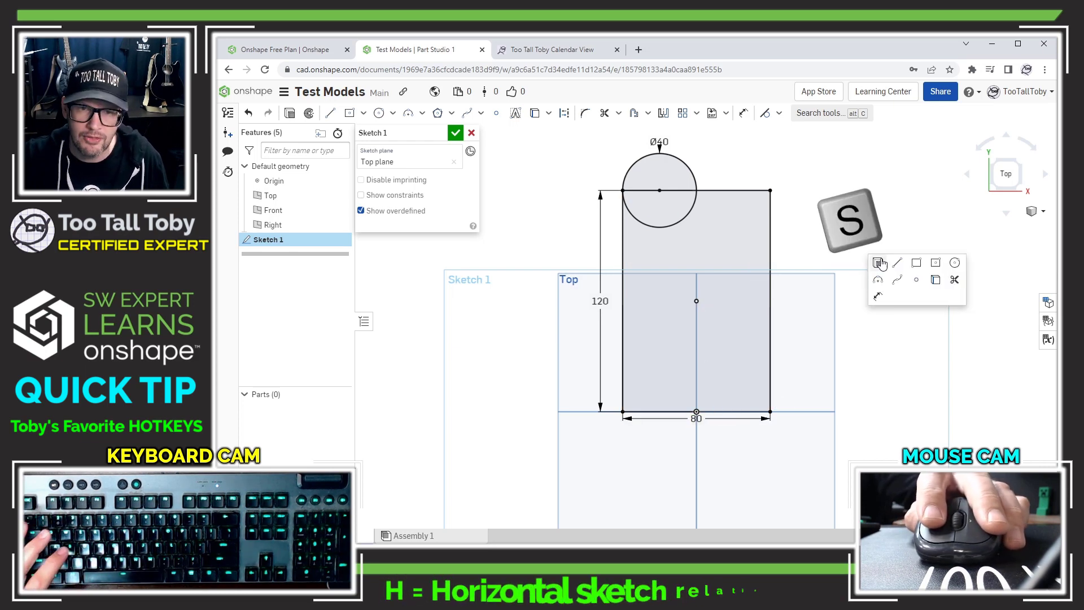
pyautogui.click(957, 263)
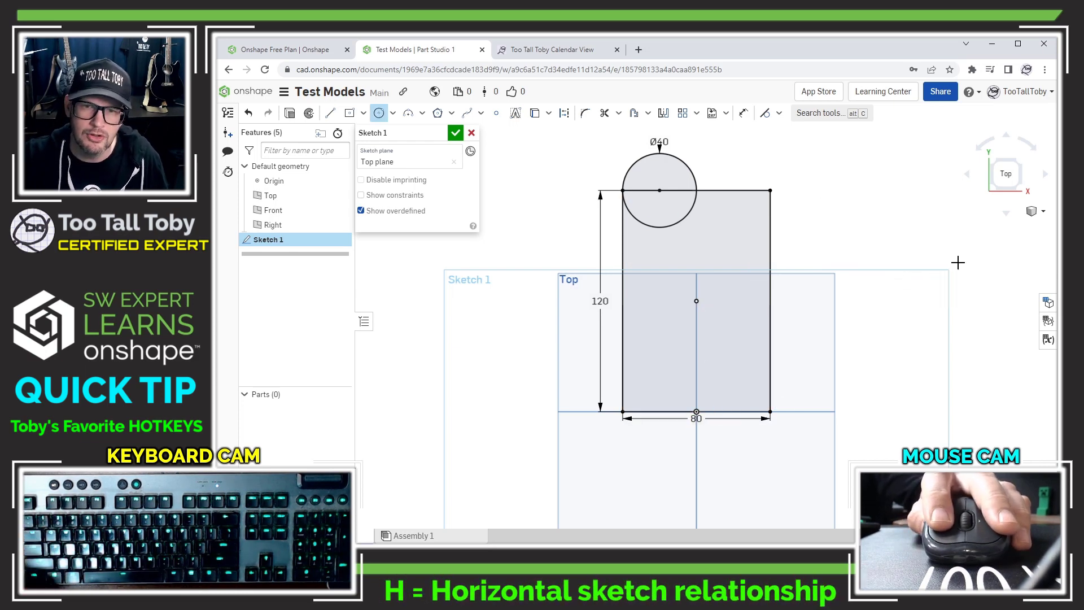
pyautogui.click(770, 266)
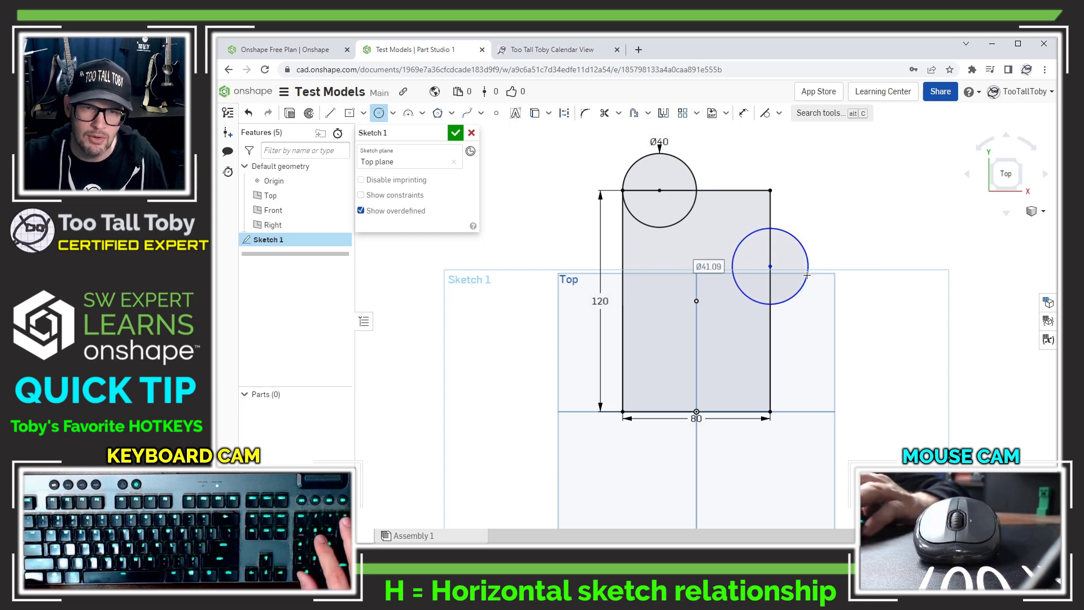
pyautogui.write('40')
pyautogui.press('Return')
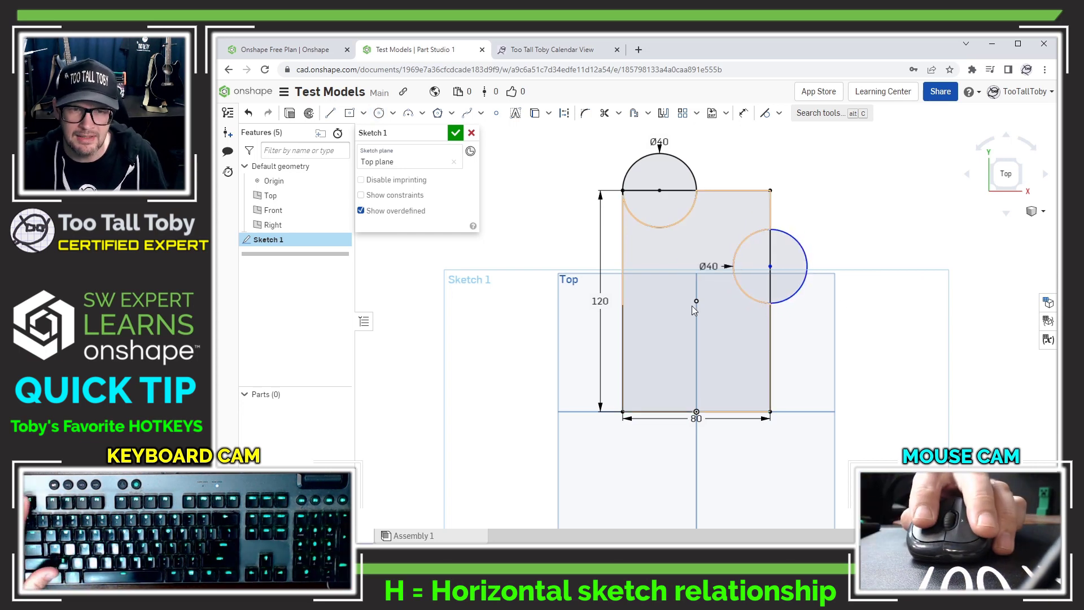
# Step: Constrain the center of the circle on the rectangle's right edge horizontally to the rectangle's center point
pyautogui.press('h')
pyautogui.click(698, 301)
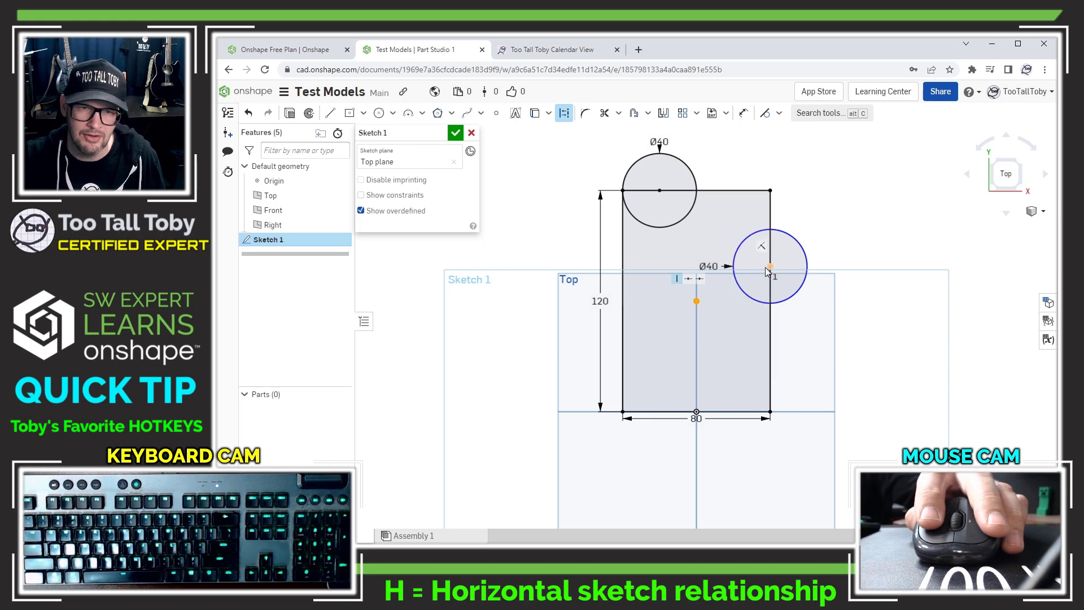
pyautogui.click(770, 266)
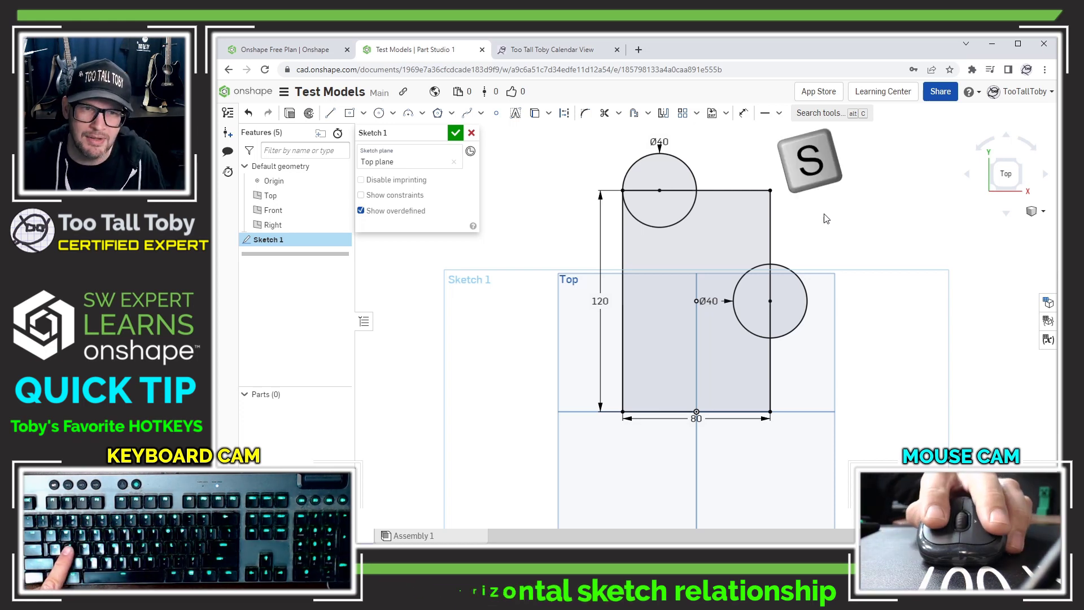
# Step: Extrude the faces of Sketch 1 as a new solid with a blind depth of 40 mm
pyautogui.press('s')
pyautogui.click(836, 202)
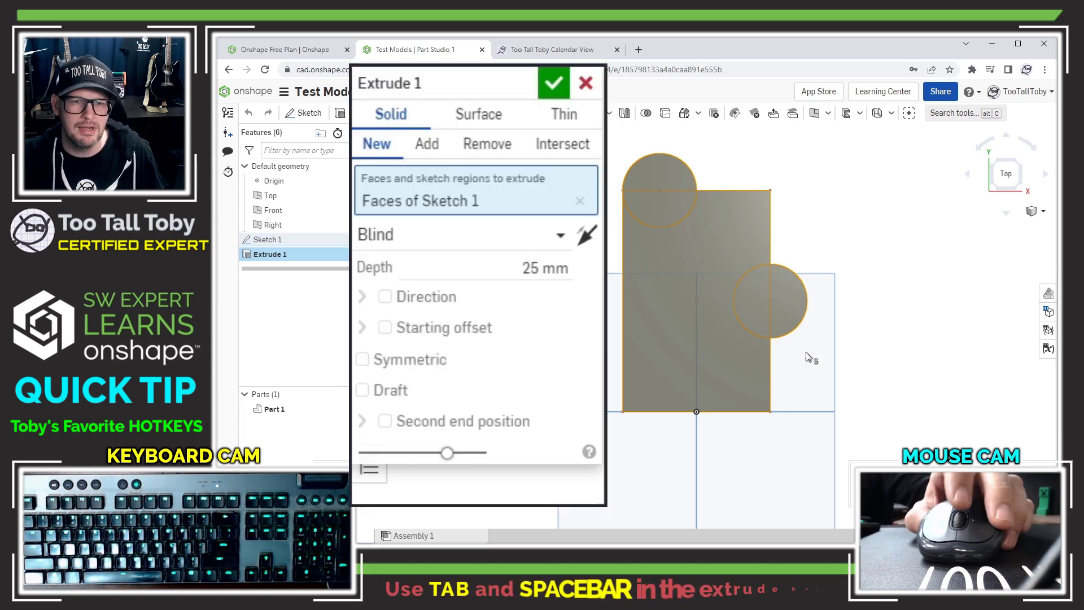
pyautogui.moveTo(806, 351); pyautogui.dragTo(763, 319, button='right')
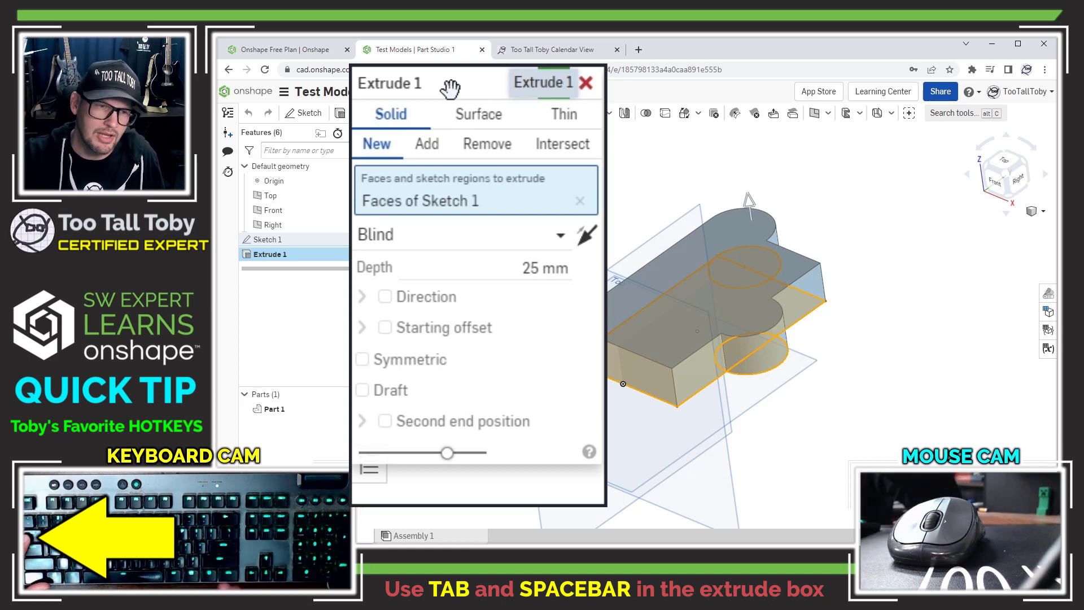
pyautogui.press('Tab')
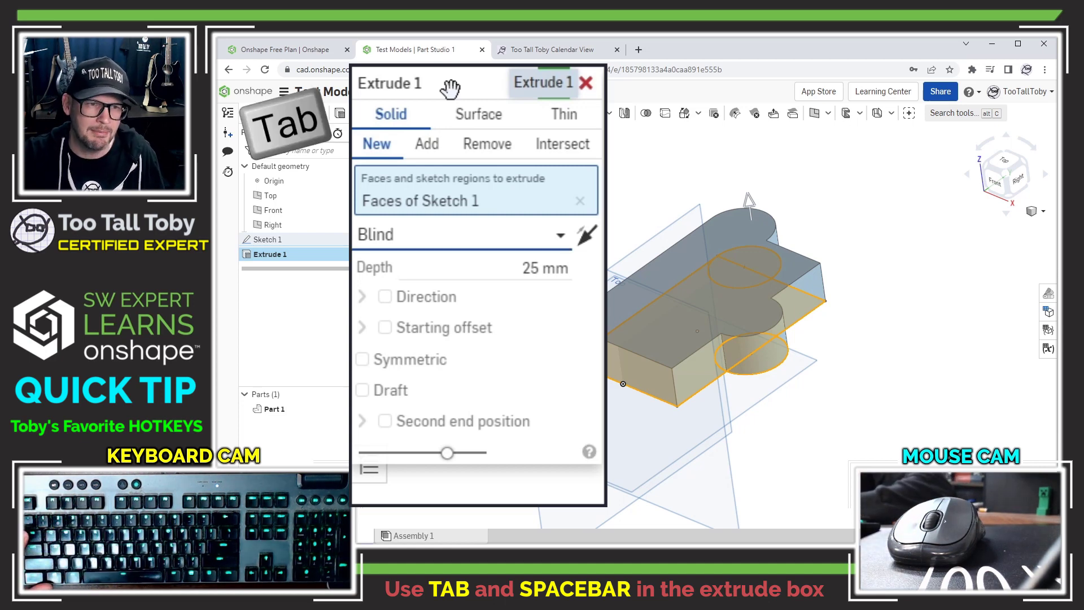
pyautogui.press('Tab')
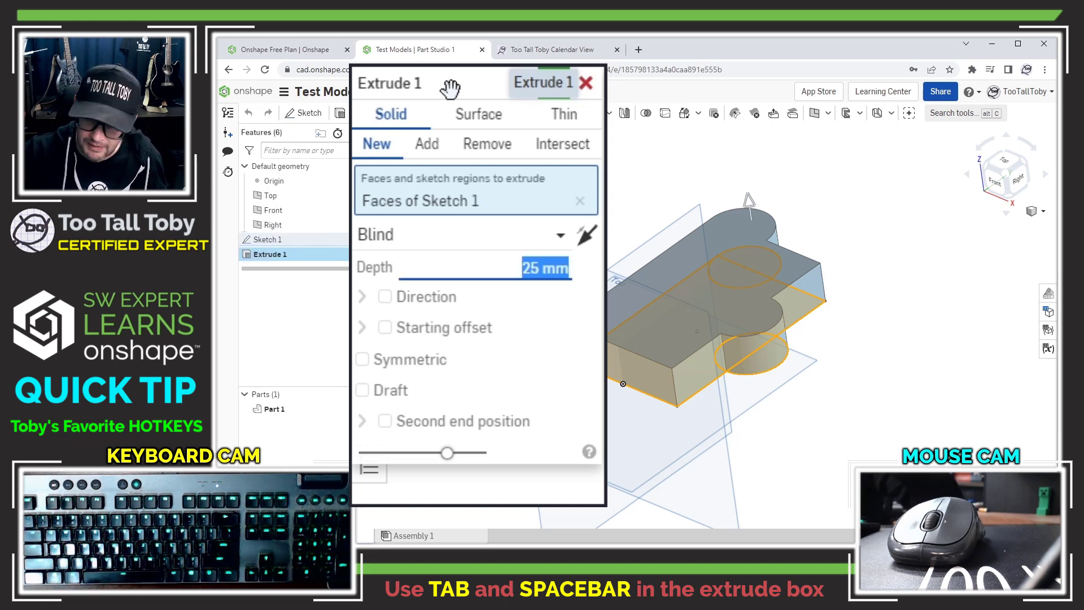
pyautogui.write('40')
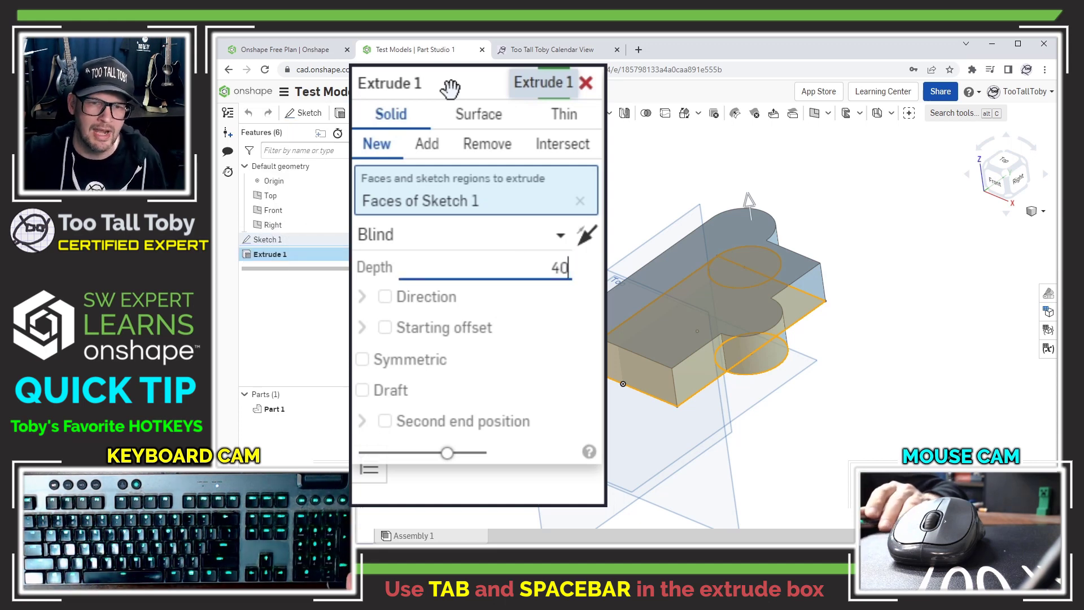
pyautogui.press('Return')
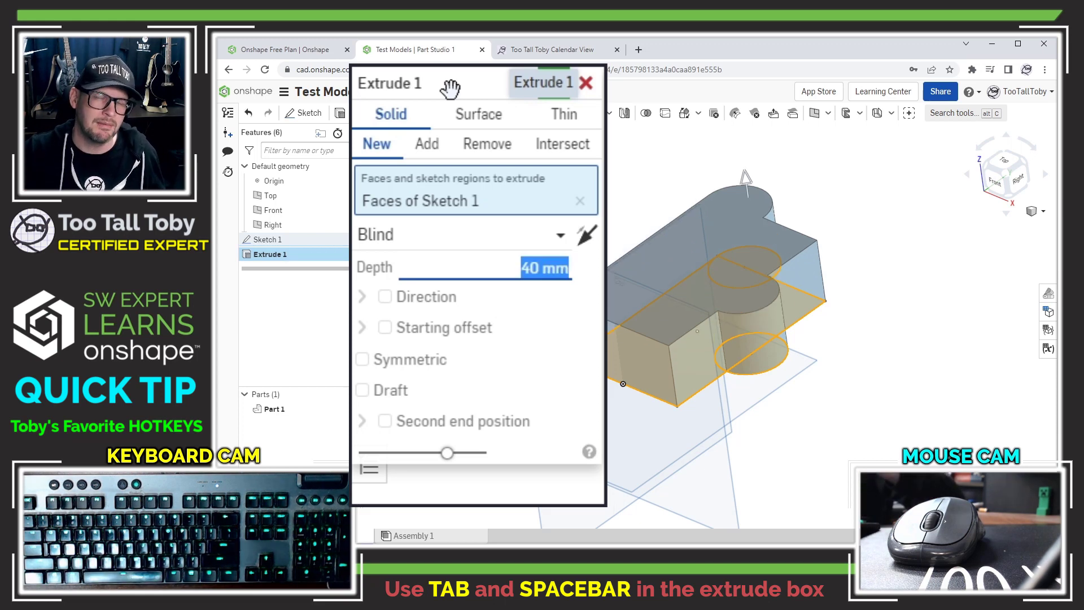
# Step: Make the 40 mm extrude symmetric about the sketch plane and accept it
pyautogui.press('Tab')
pyautogui.press('Tab')
pyautogui.press('Tab')
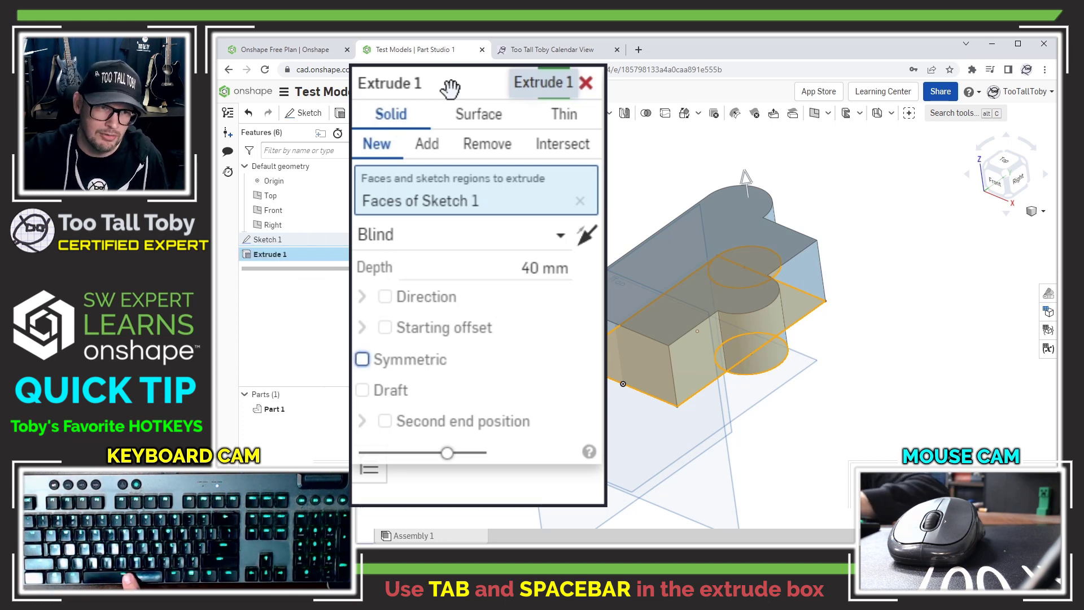
pyautogui.press('space')
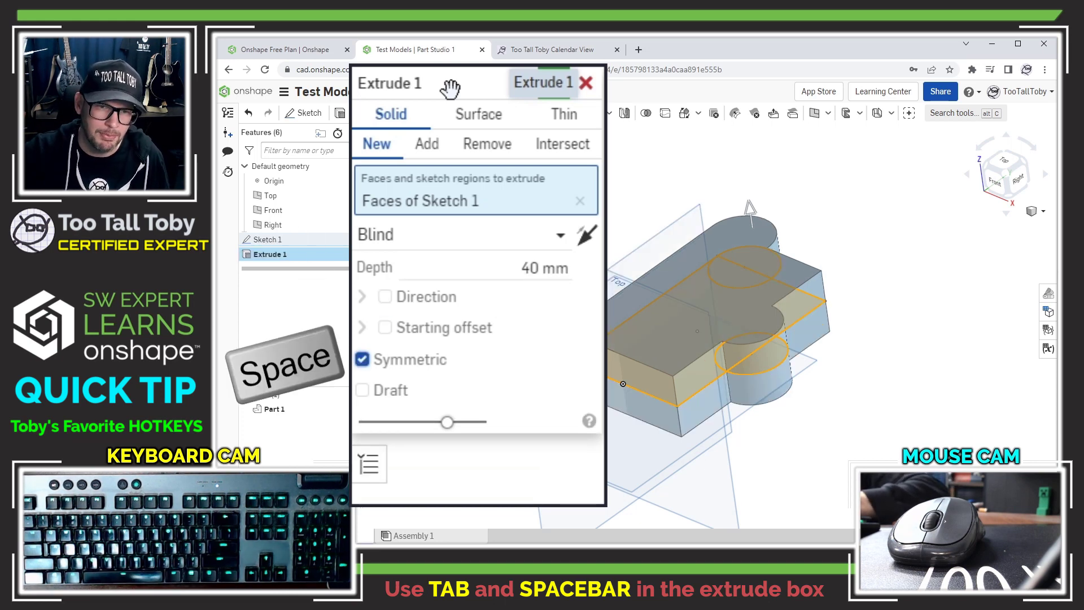
pyautogui.press('Return')
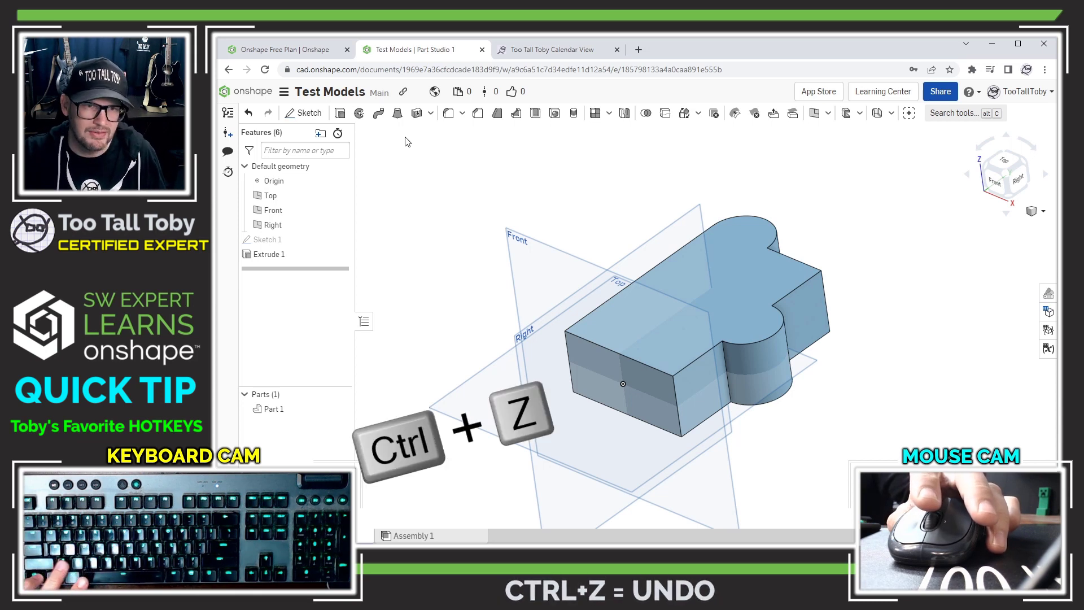
# Step: Undo the extrude and reopen Sketch 1 for editing
pyautogui.hotkey('ctrl', 'z')
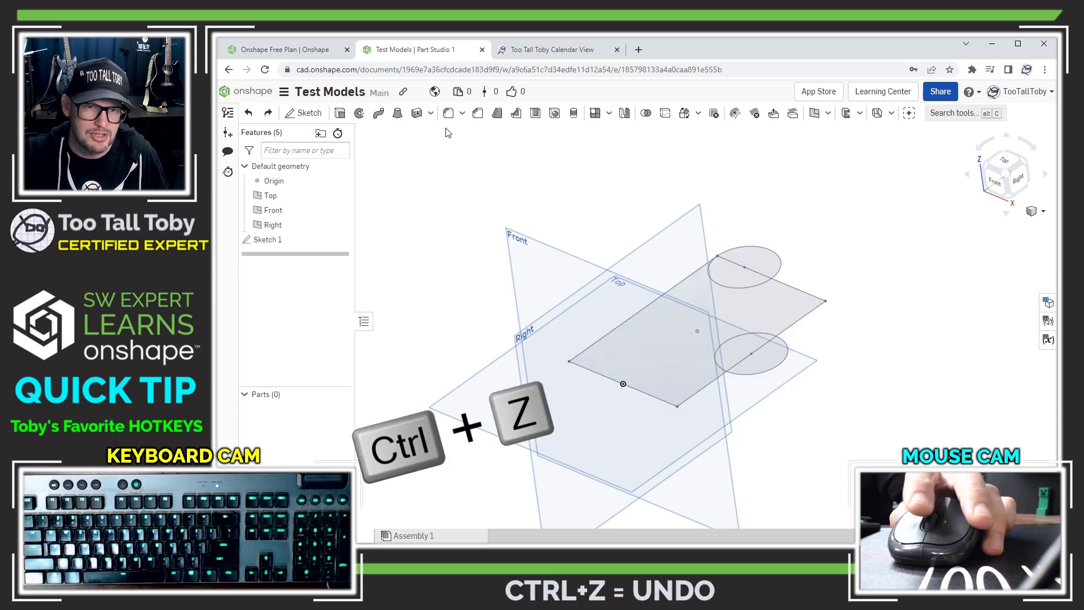
pyautogui.rightClick(282, 239)
pyautogui.click(301, 261)
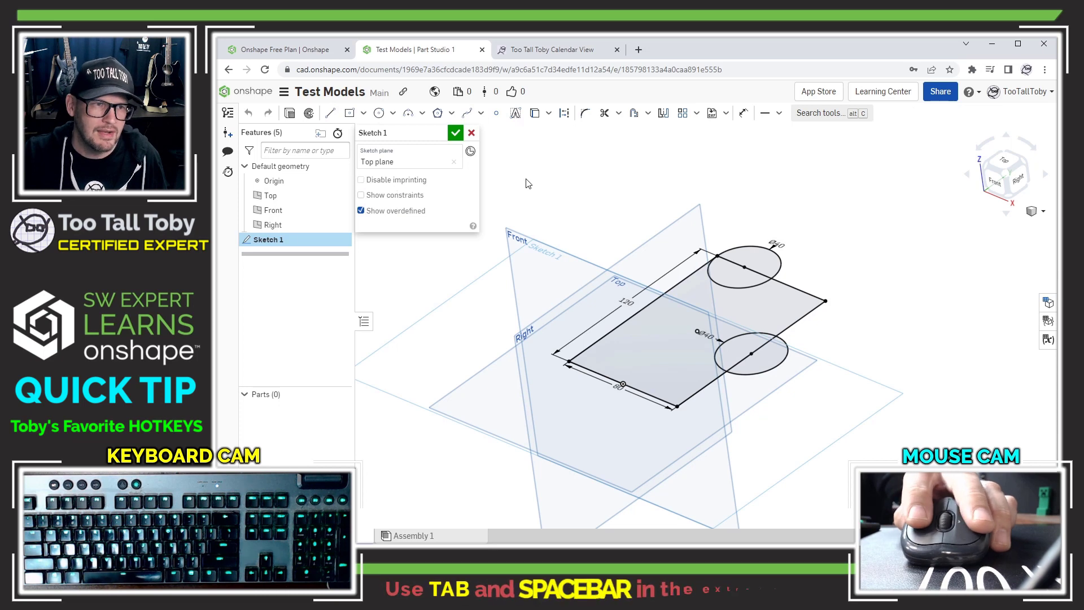
# Step: Extrude the faces of Sketch 1 as a new solid with a blind depth of 30 mm
pyautogui.click(290, 114)
pyautogui.hotkey('shift', 'e')
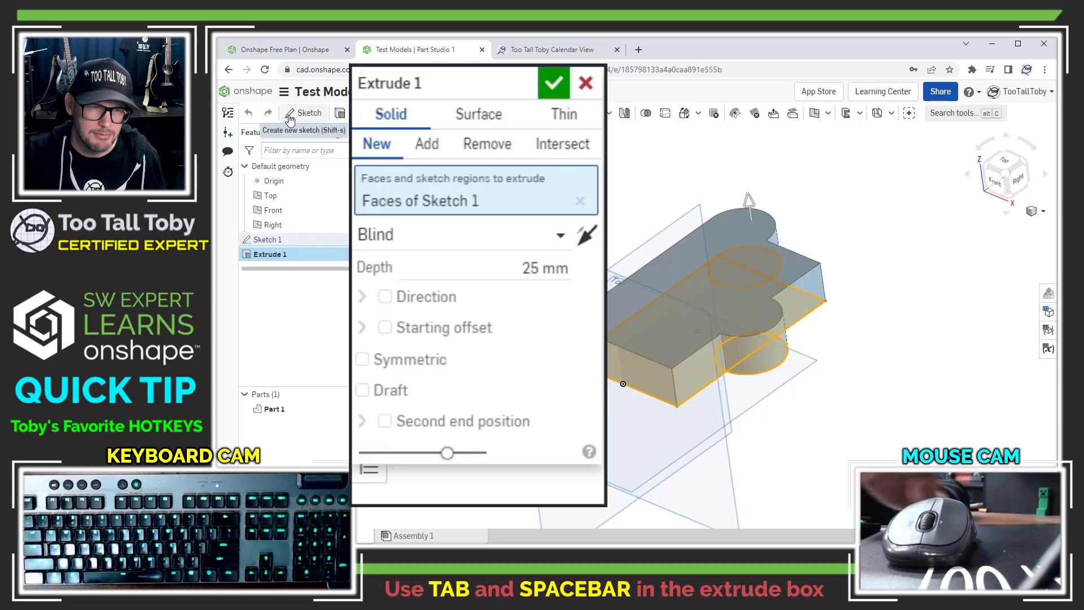
pyautogui.press('Tab')
pyautogui.press('Tab')
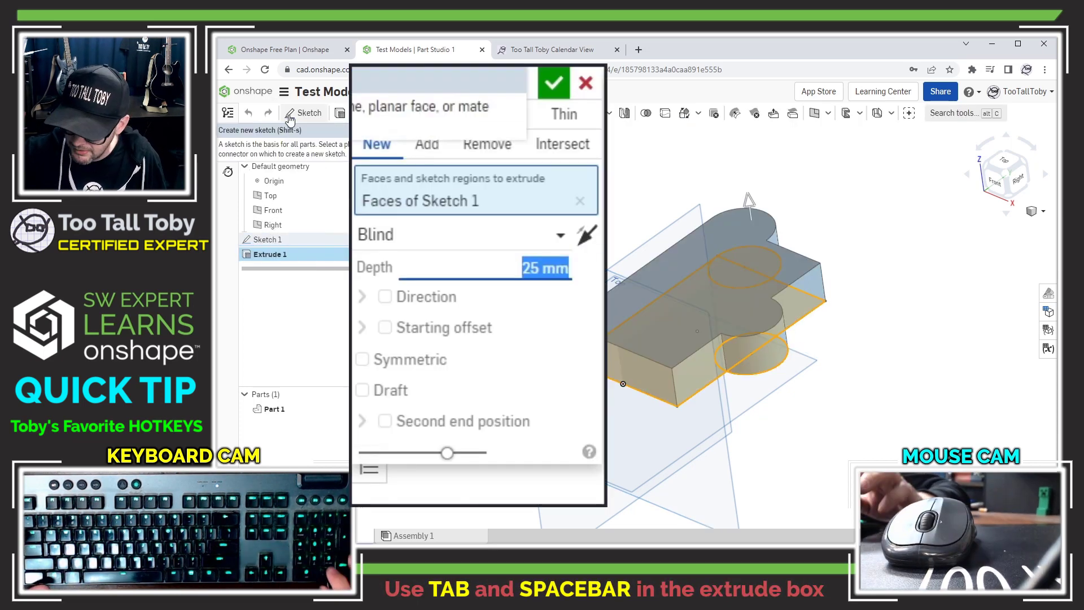
pyautogui.write('30')
pyautogui.press('Return')
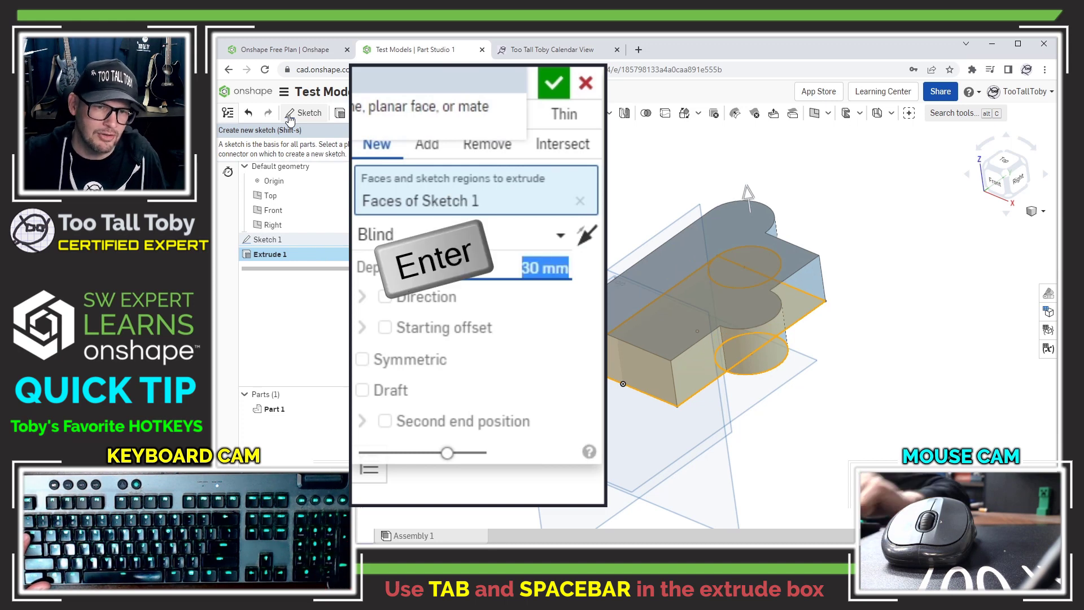
# Step: Make the 30 mm extrude symmetric about the sketch plane and accept it
pyautogui.press('Tab')
pyautogui.press('Tab')
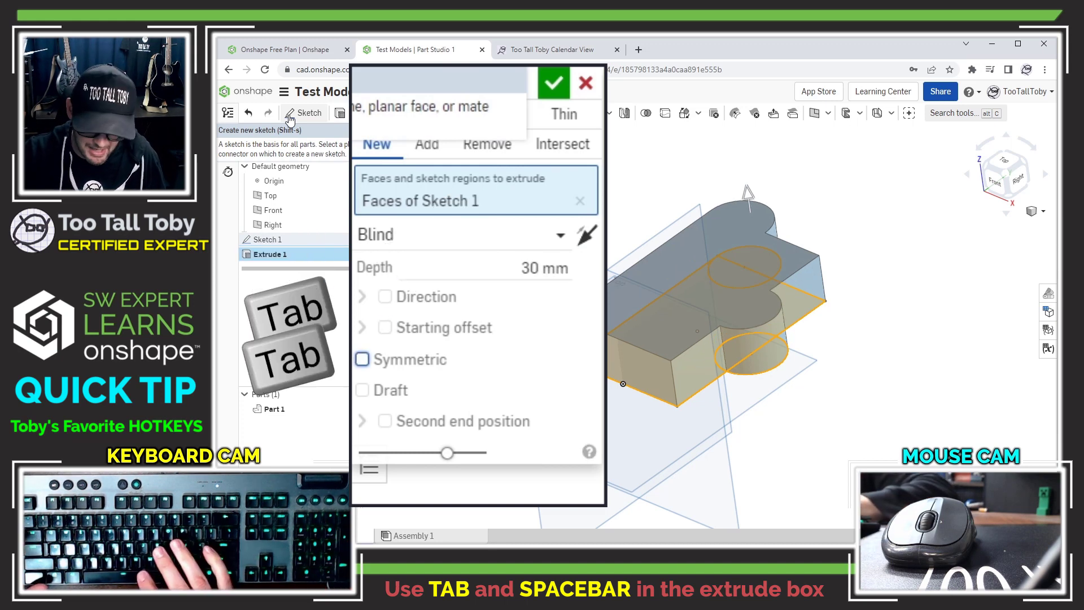
pyautogui.press('space')
pyautogui.press('Return')
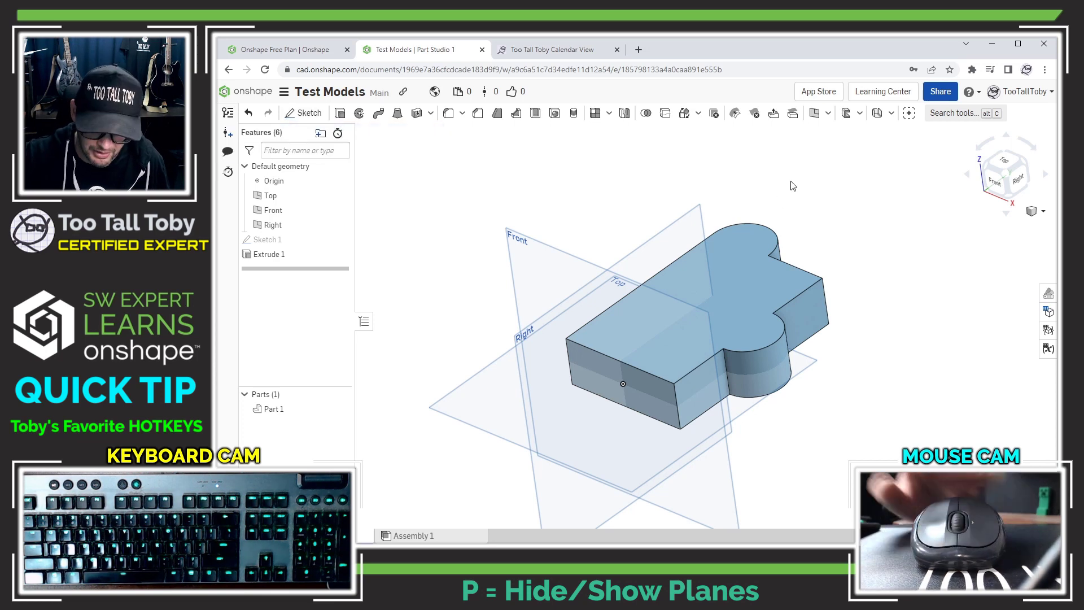
# Step: Toggle the default planes off and on, and hide all construction geometry, including the origin and planes
pyautogui.press('p')
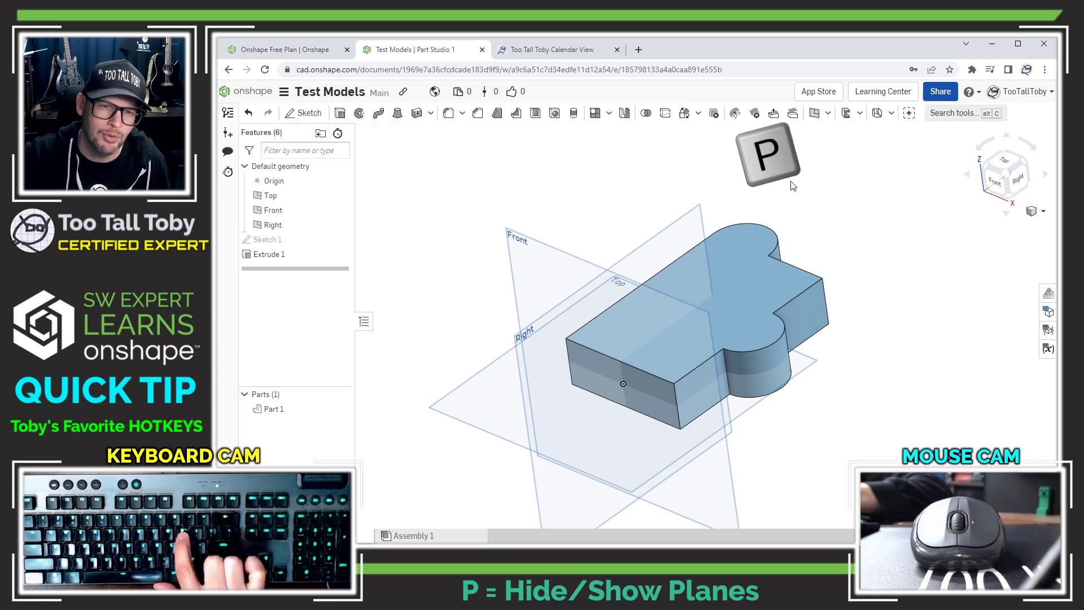
pyautogui.press('p')
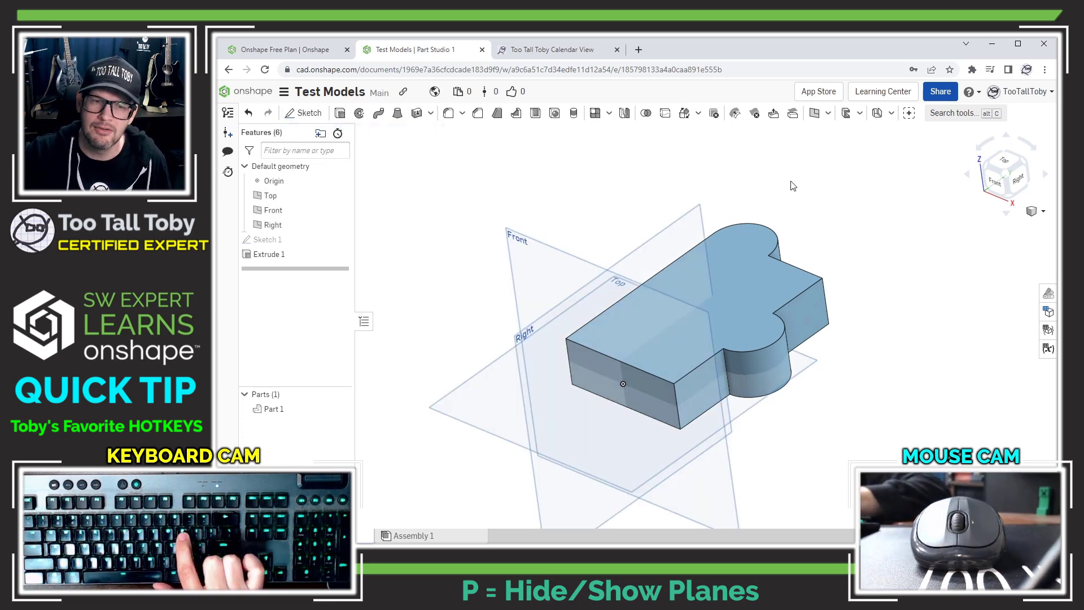
pyautogui.press('shift')
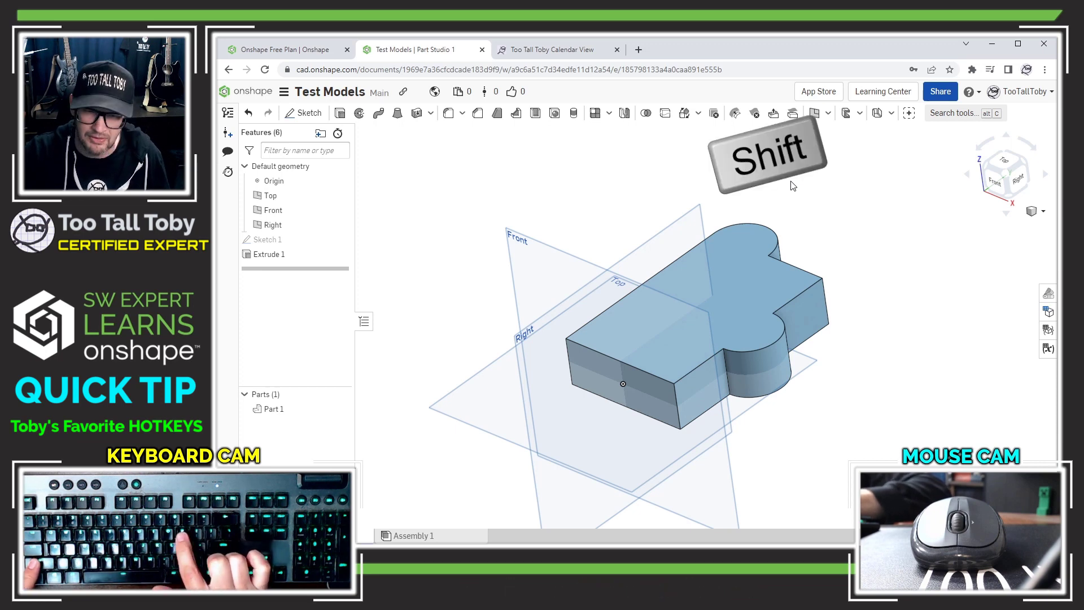
pyautogui.hotkey('shift', 'p')
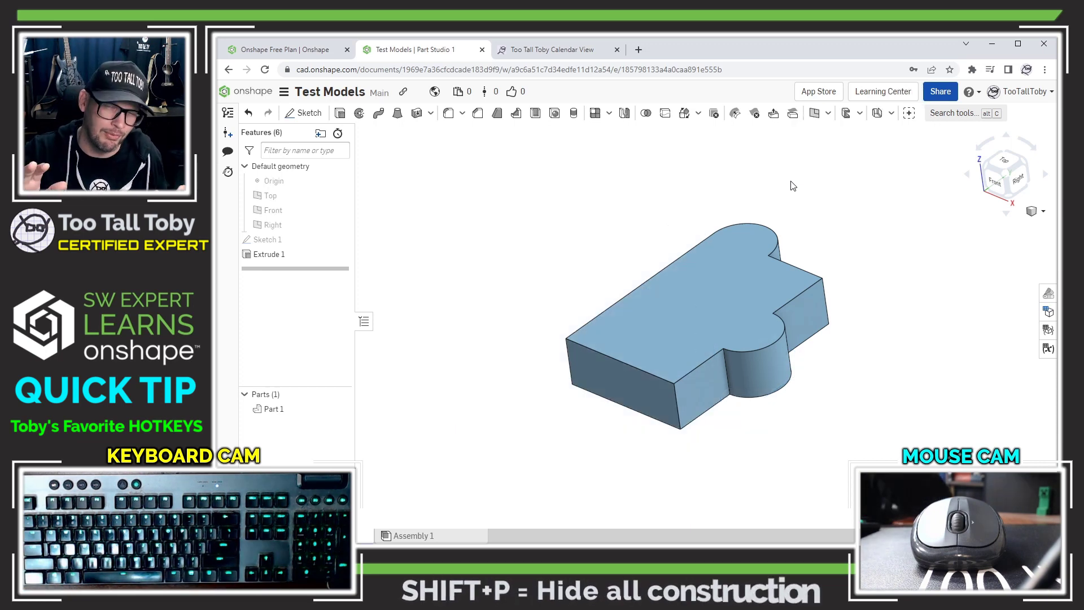